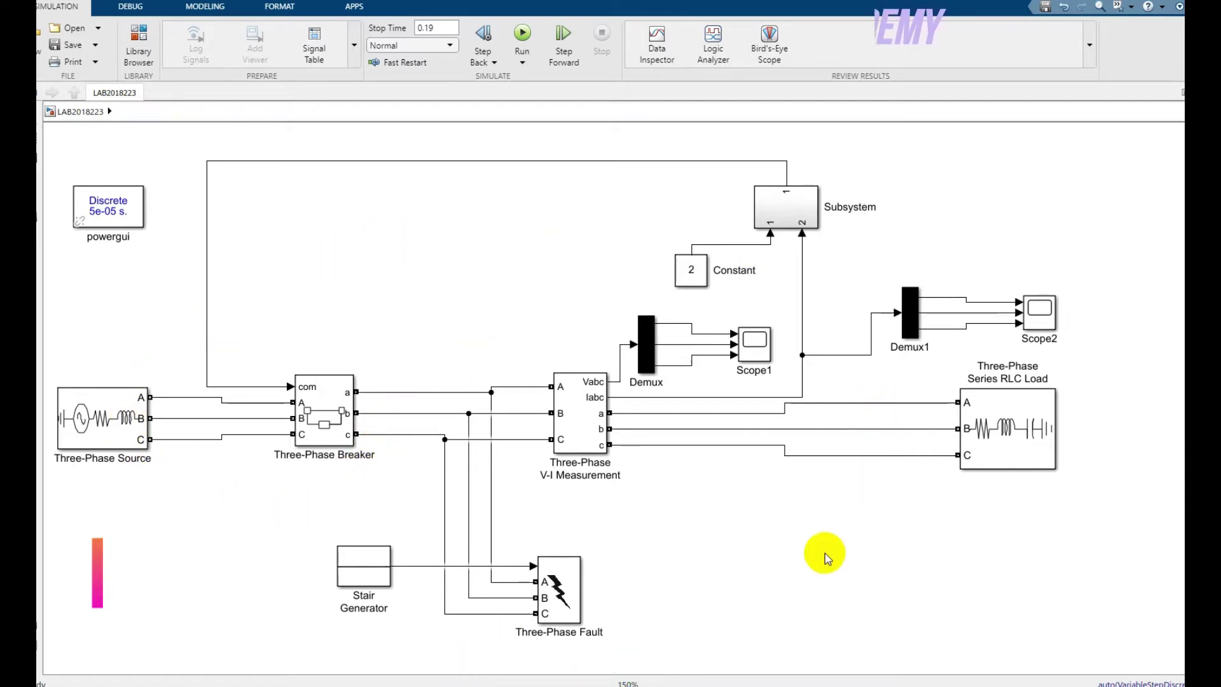
- Select the Three-Phase Source, Series RLC Load, Breaker and V-I Measurement blocks in turn
click(115, 438)
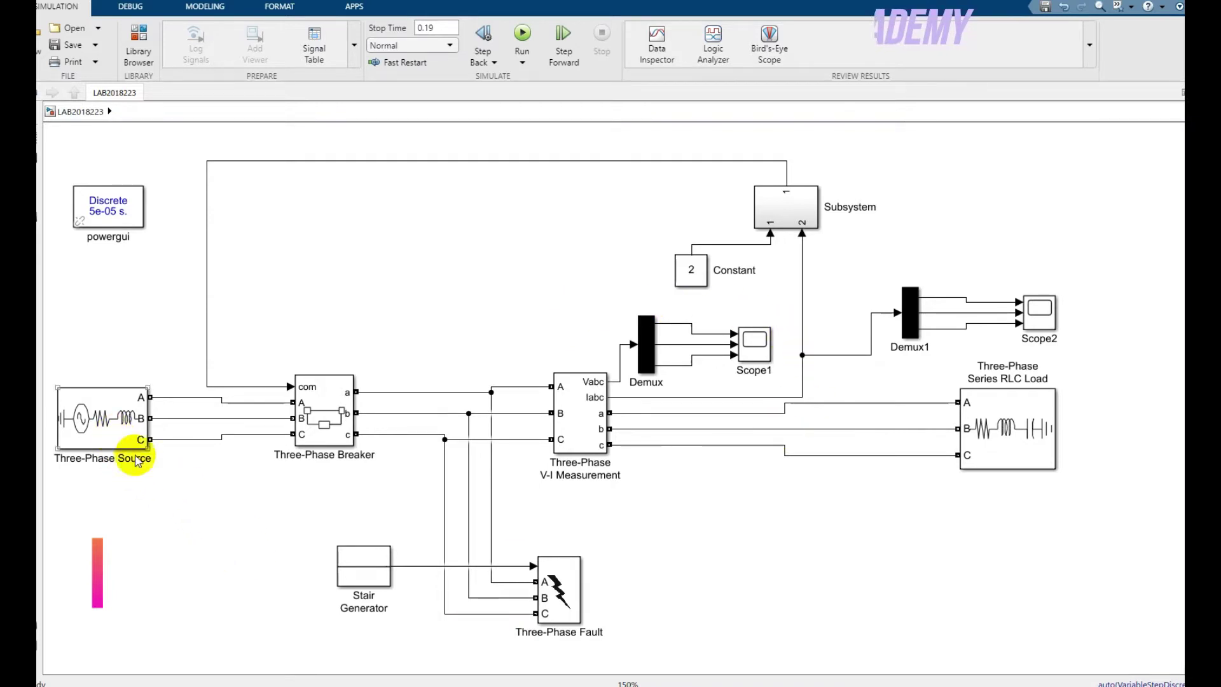
click(1030, 414)
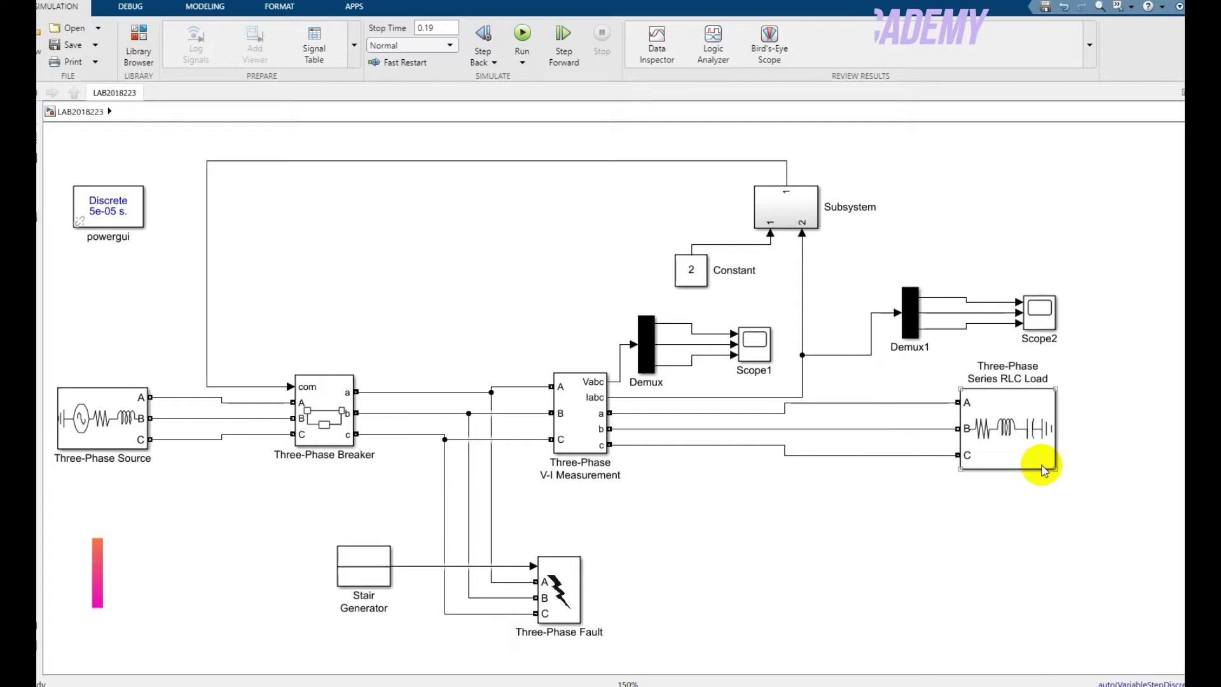
click(834, 531)
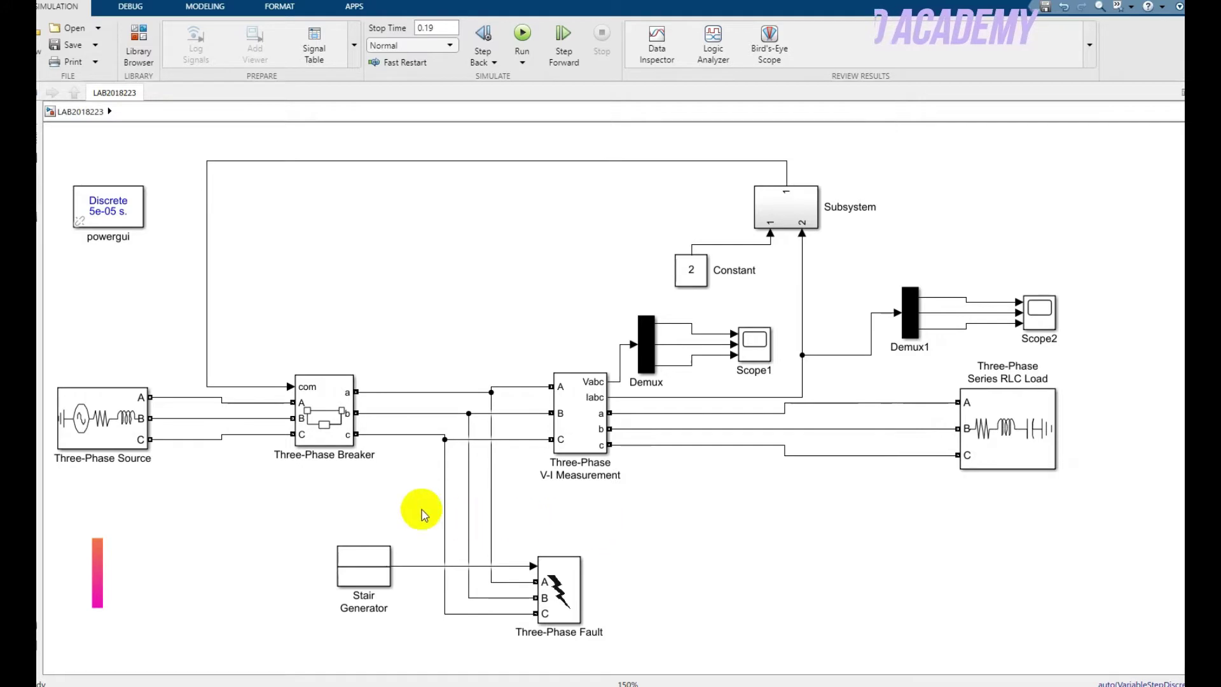
click(326, 430)
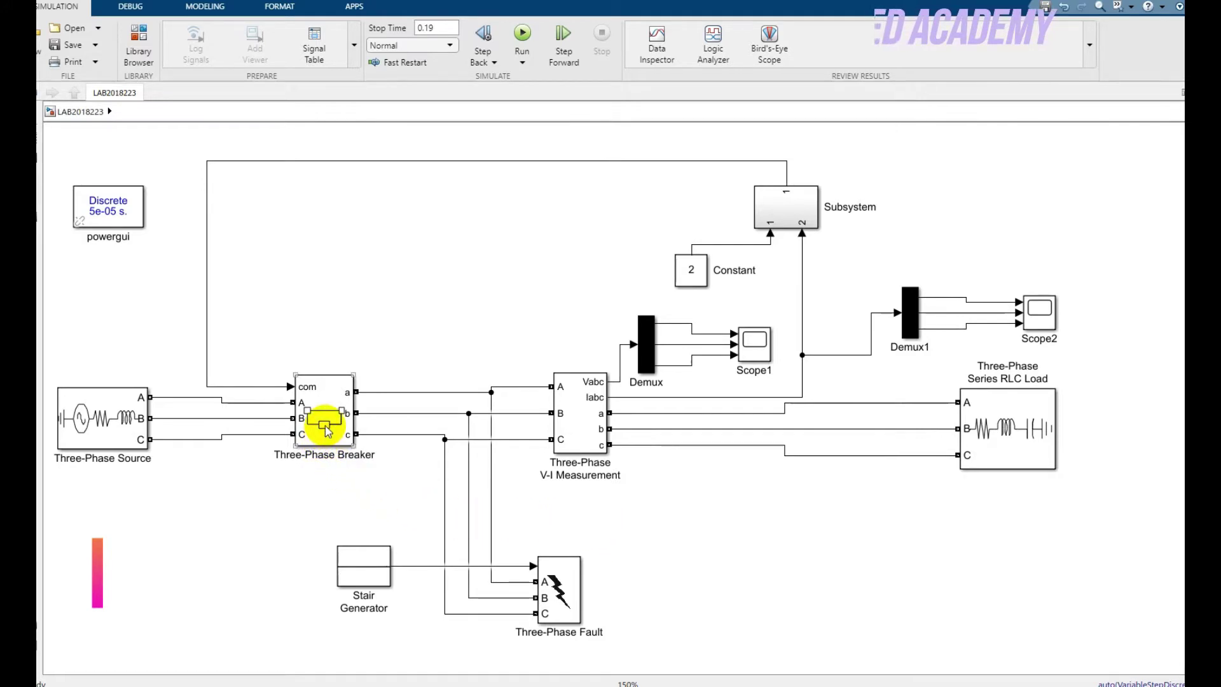
click(586, 501)
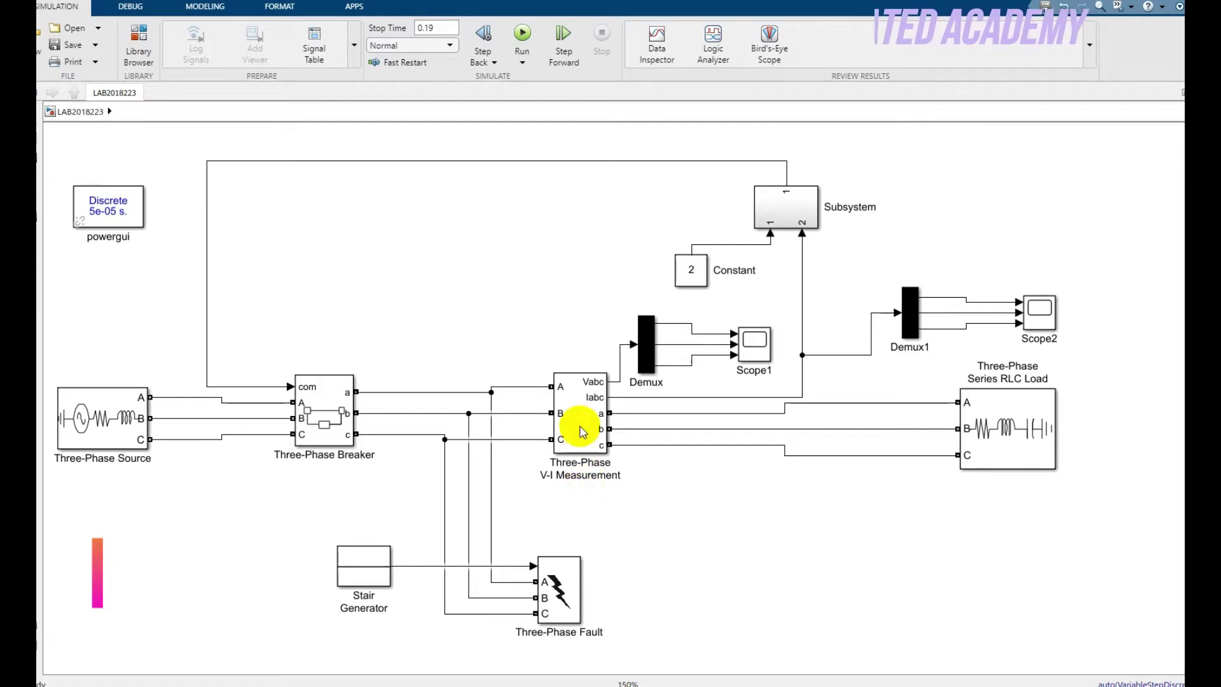
click(583, 402)
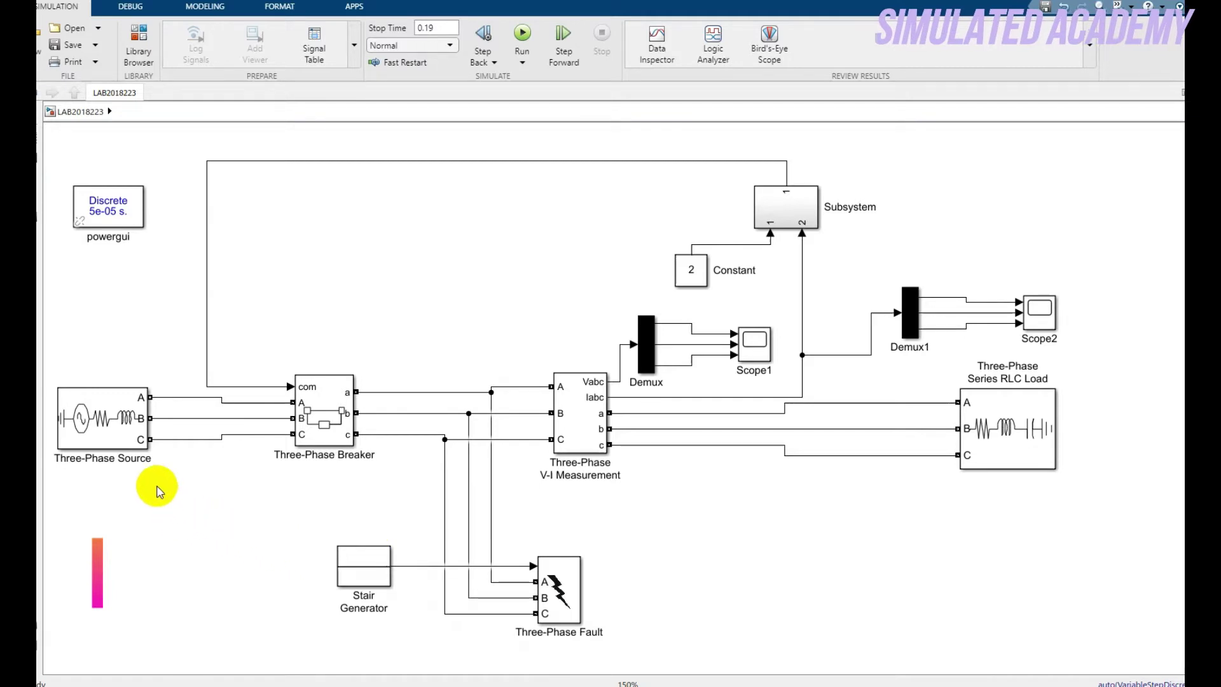
- Browse the block library, reselecting the Three-Phase Source and Breaker blocks
click(110, 445)
click(169, 142)
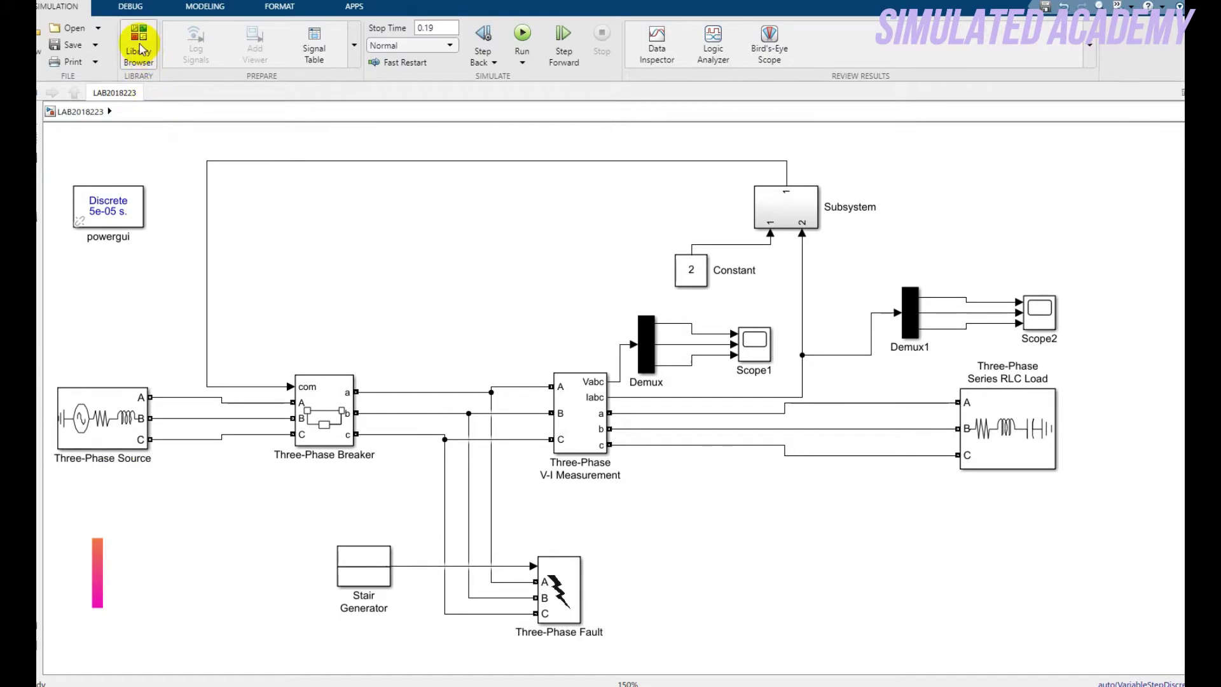
click(140, 49)
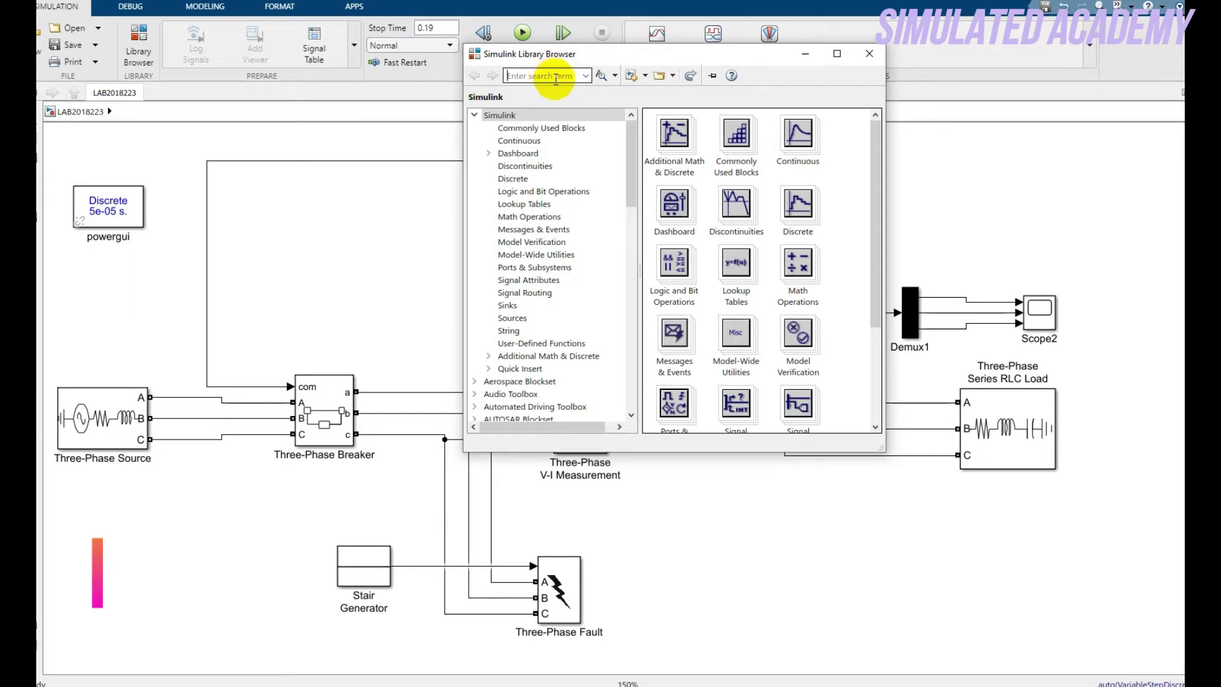
click(327, 414)
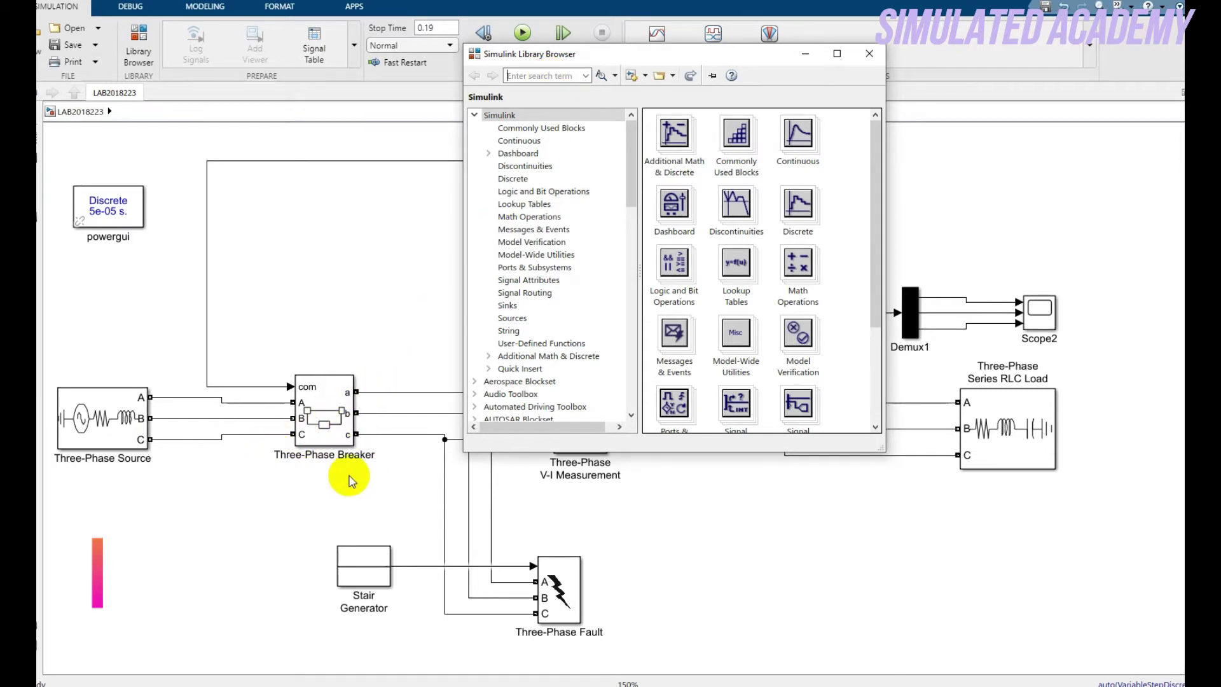
click(353, 478)
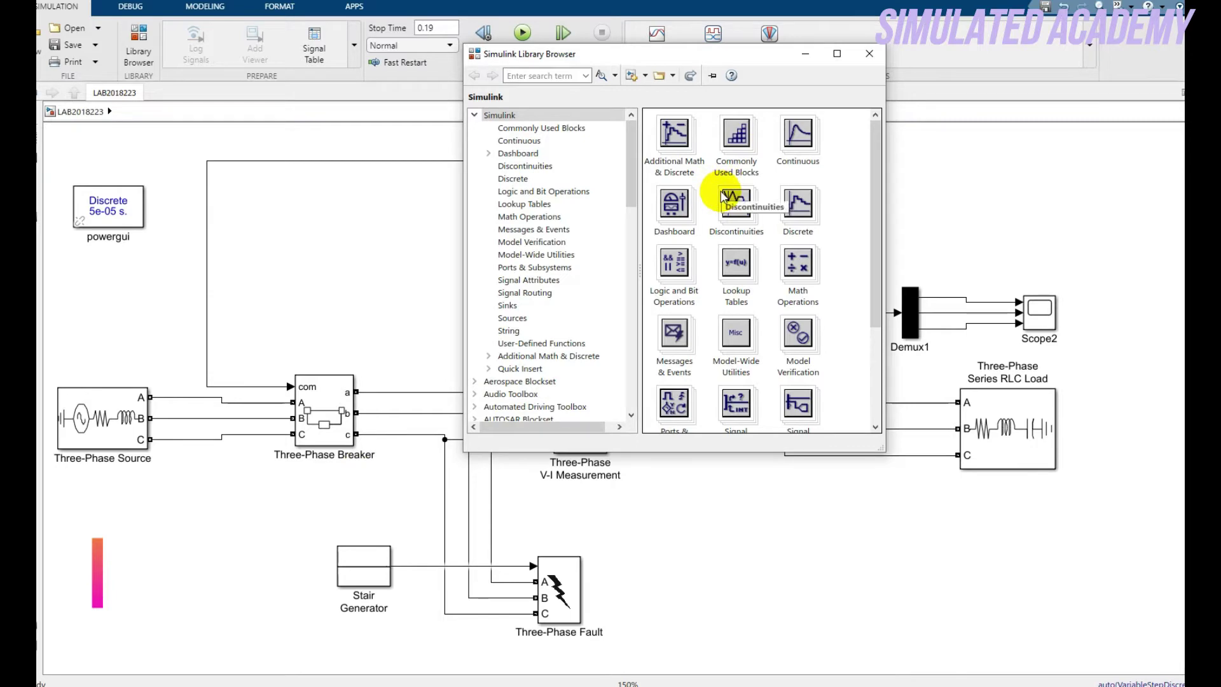
click(866, 57)
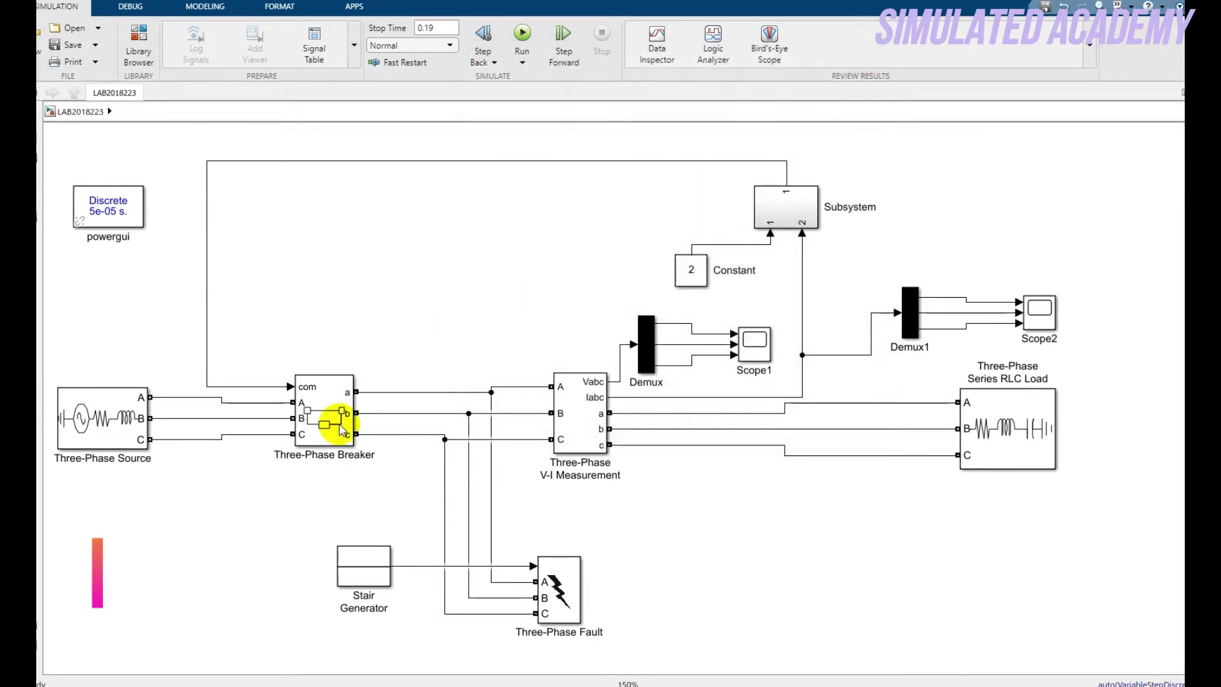
- Review the Three-Phase Source: Yg configuration, 25e3 V, 50 Hz, swing generator type
click(103, 421)
double_click(102, 422)
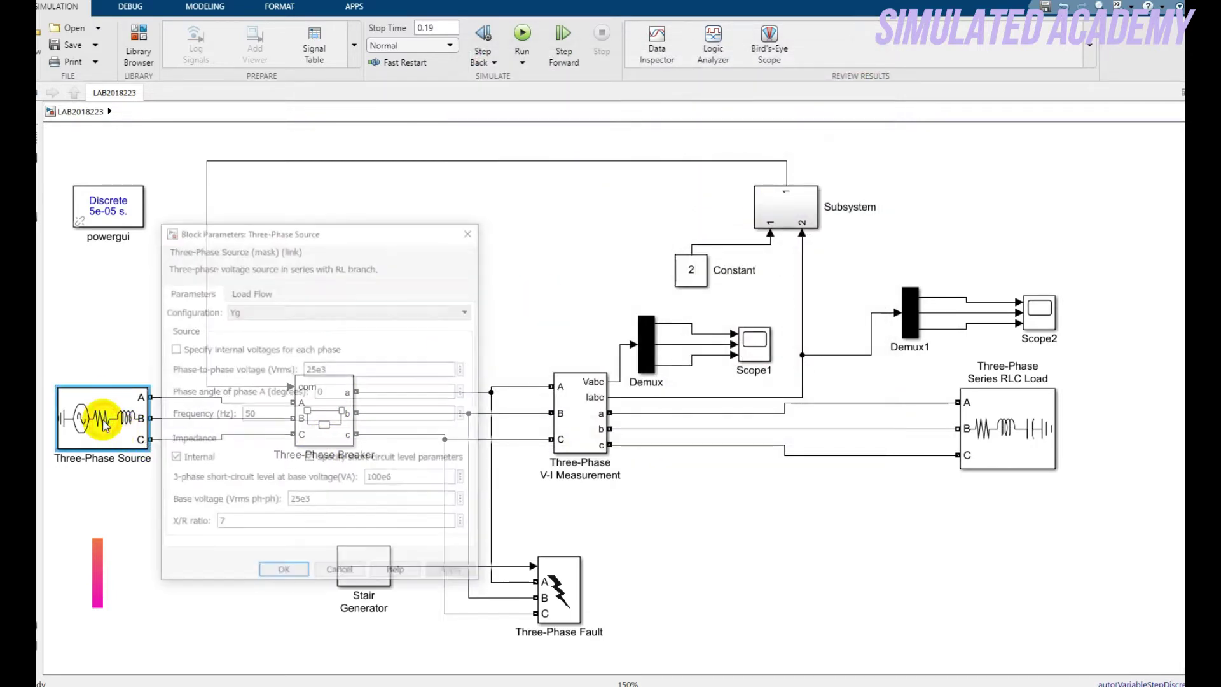
drag(268, 235, 408, 201)
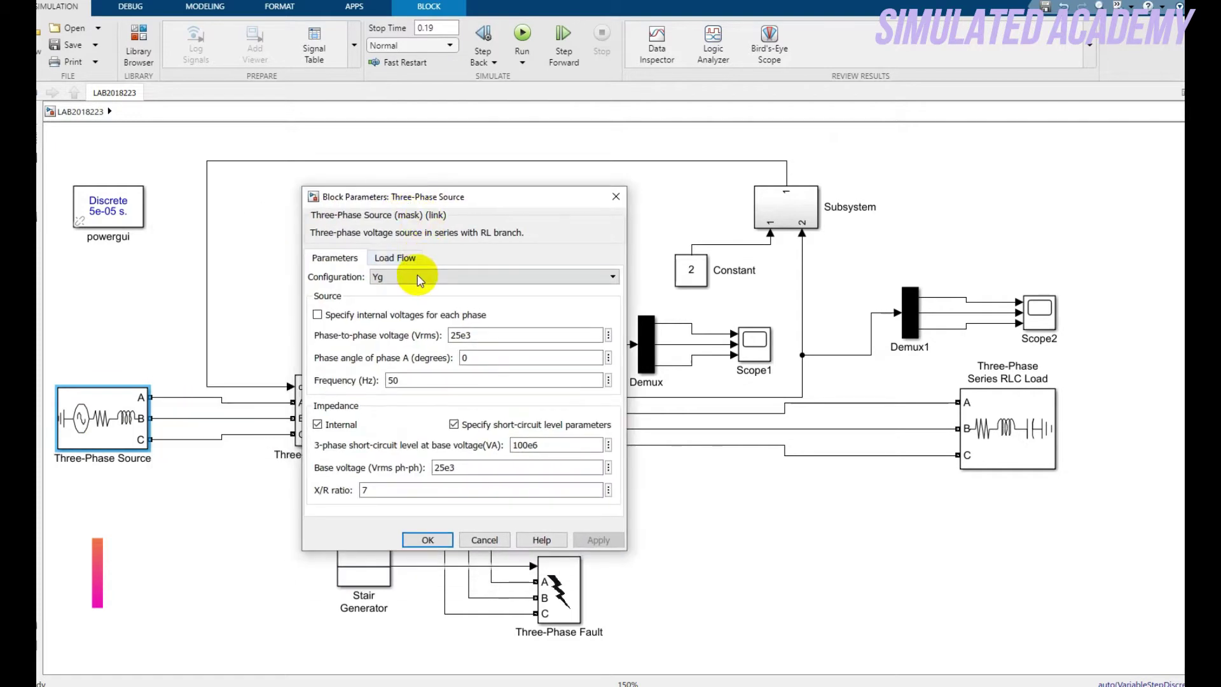
click(389, 283)
click(463, 337)
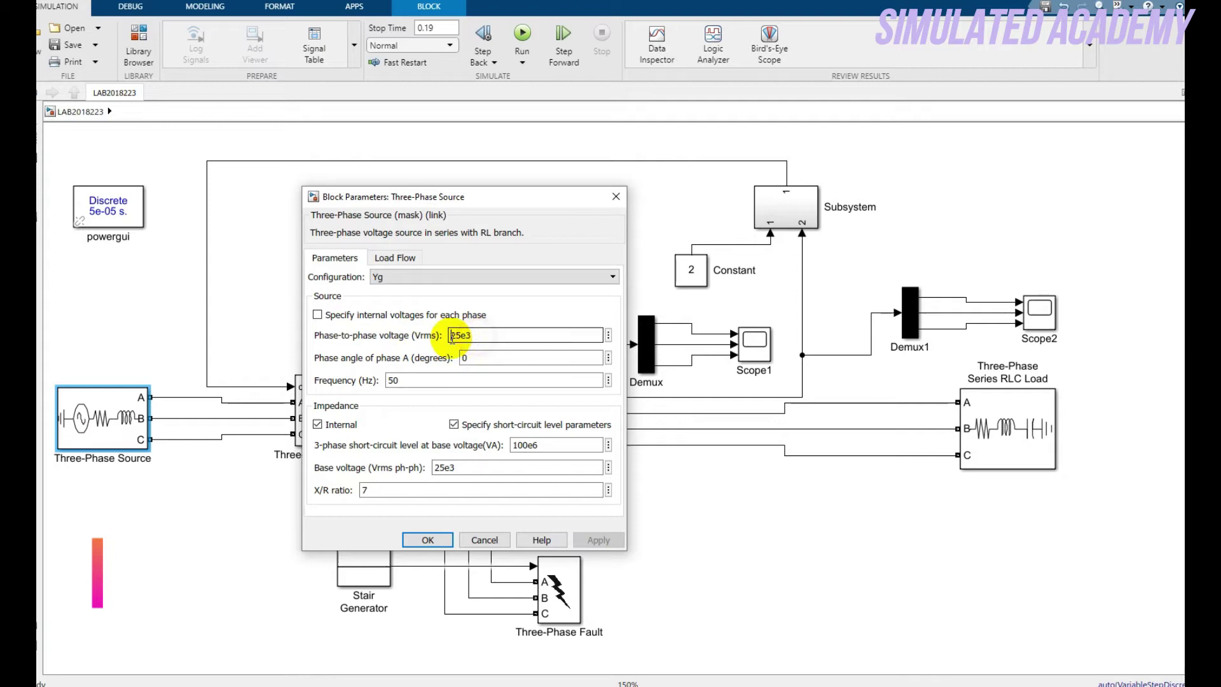
double_click(477, 338)
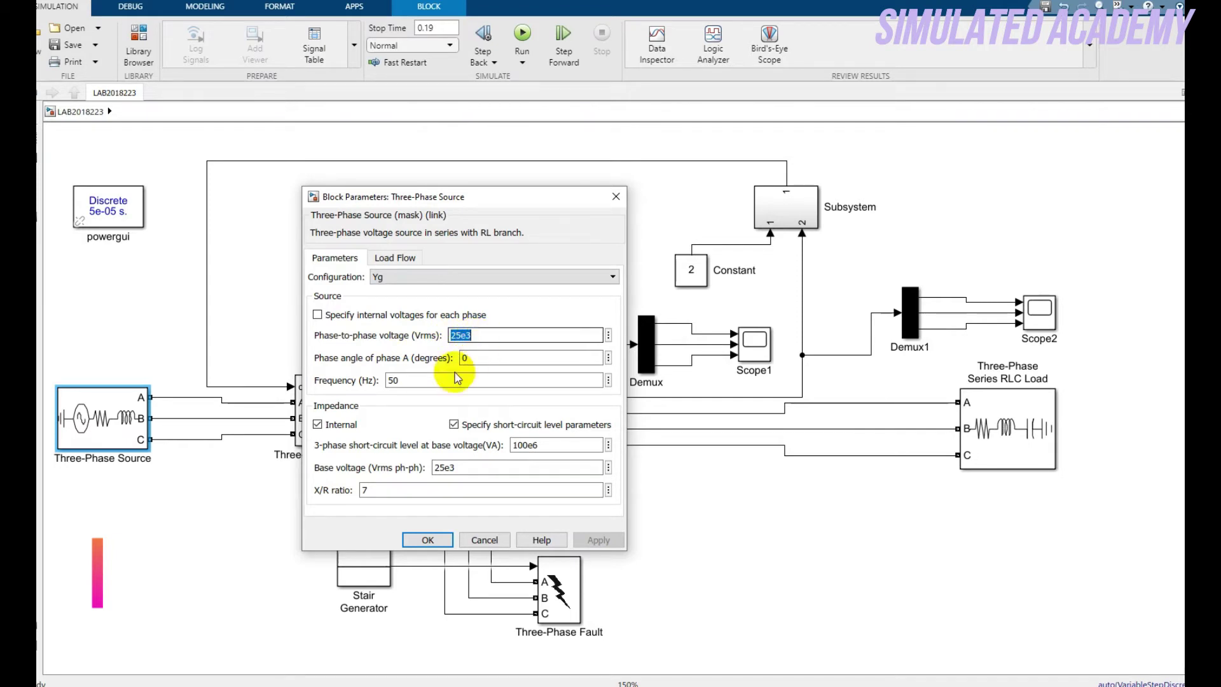
double_click(415, 380)
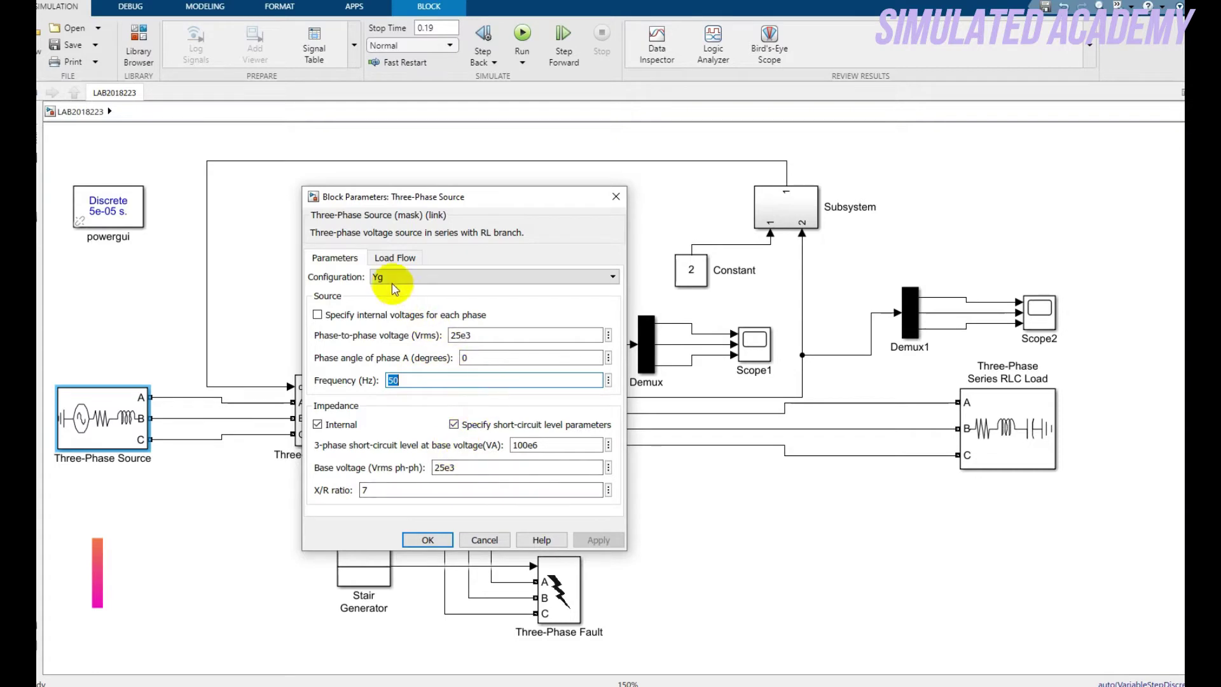
click(392, 261)
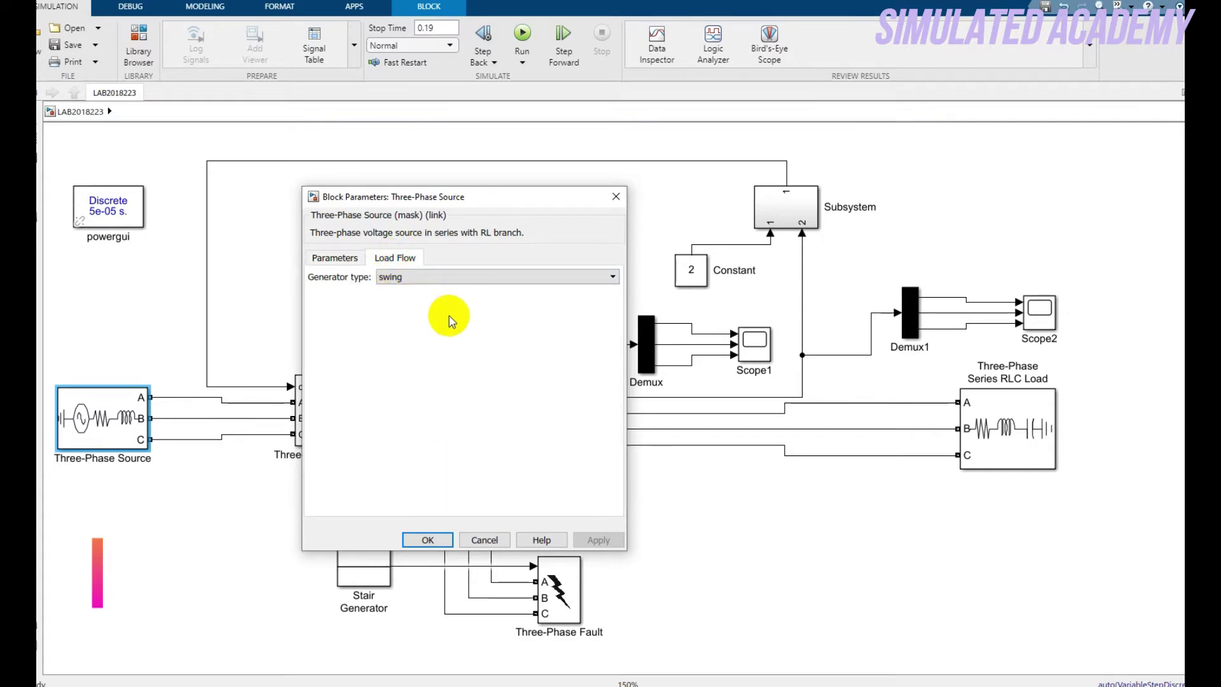
click(401, 279)
click(390, 285)
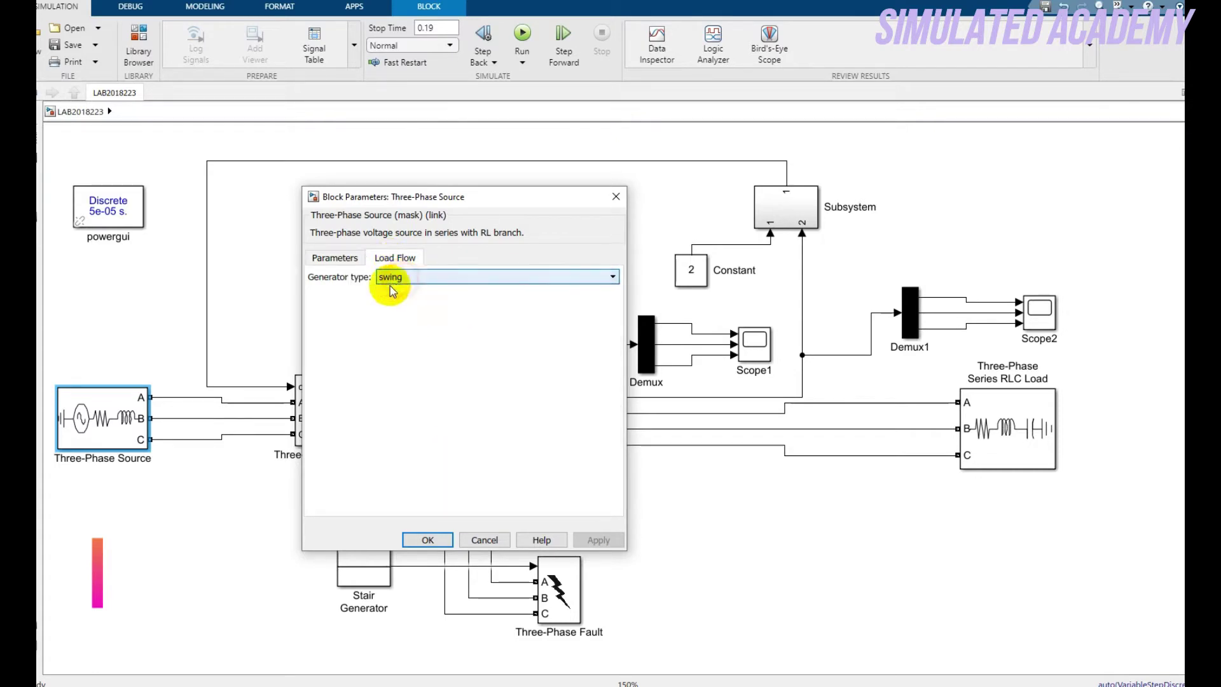
click(438, 540)
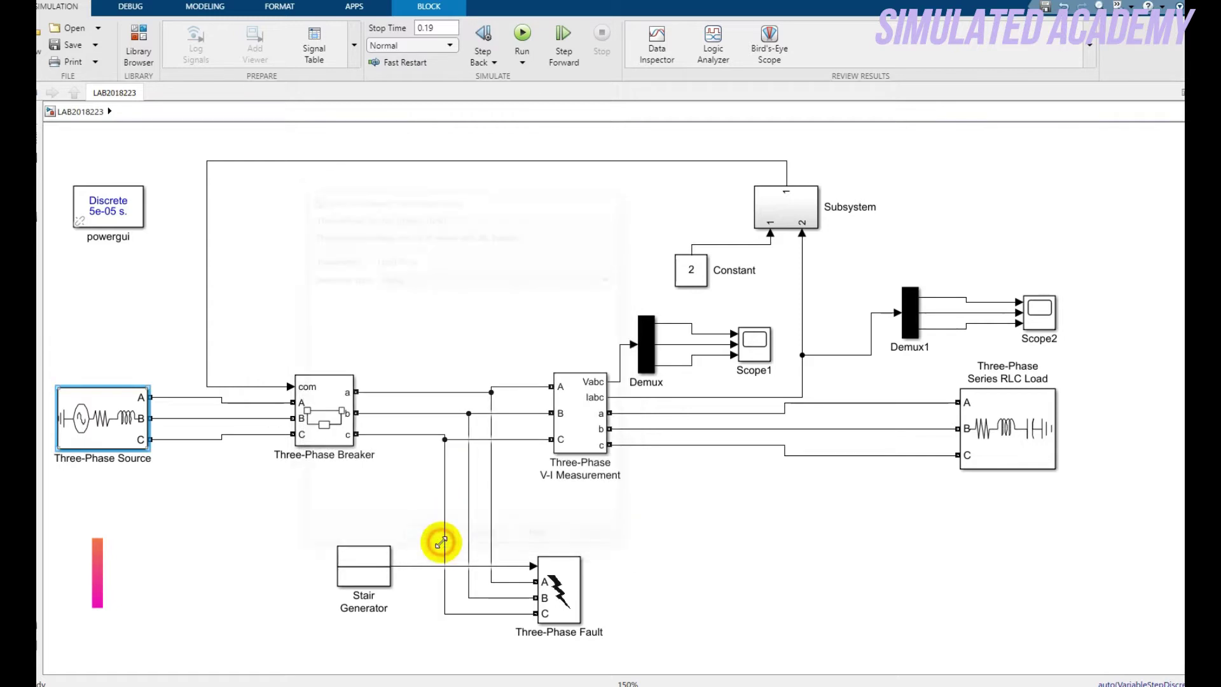
- Review the Series RLC Load's 1000 V nominal voltage and 50 Hz frequency
double_click(1002, 431)
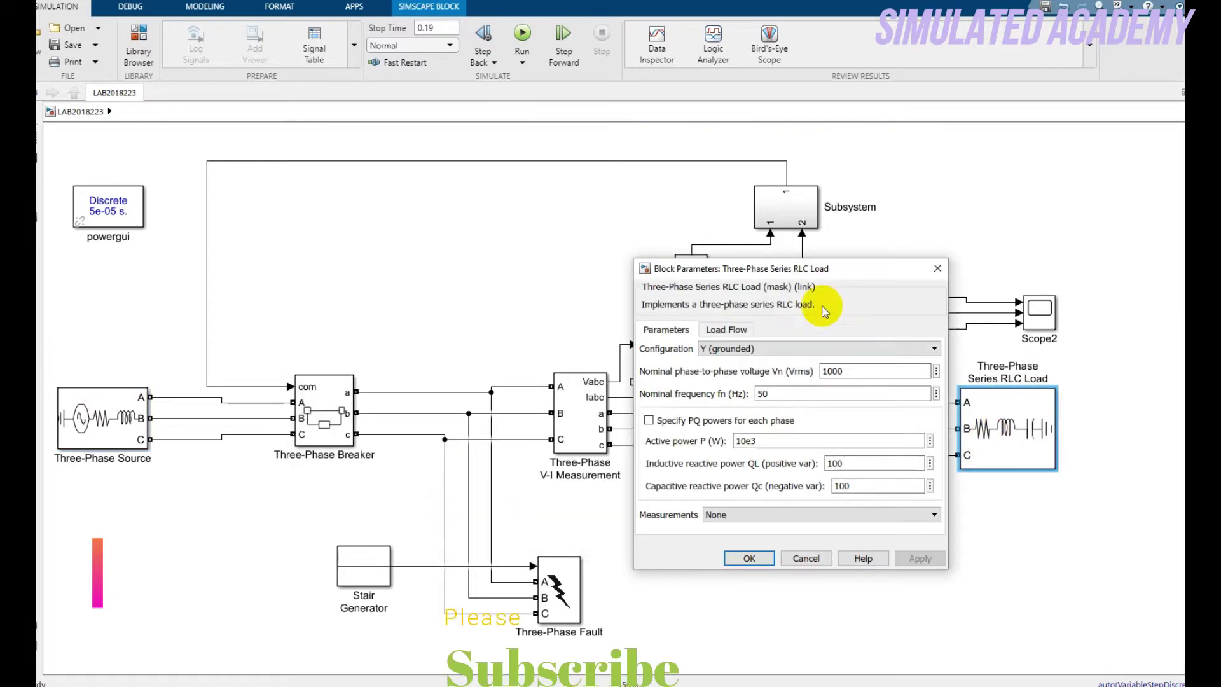
drag(773, 269, 681, 245)
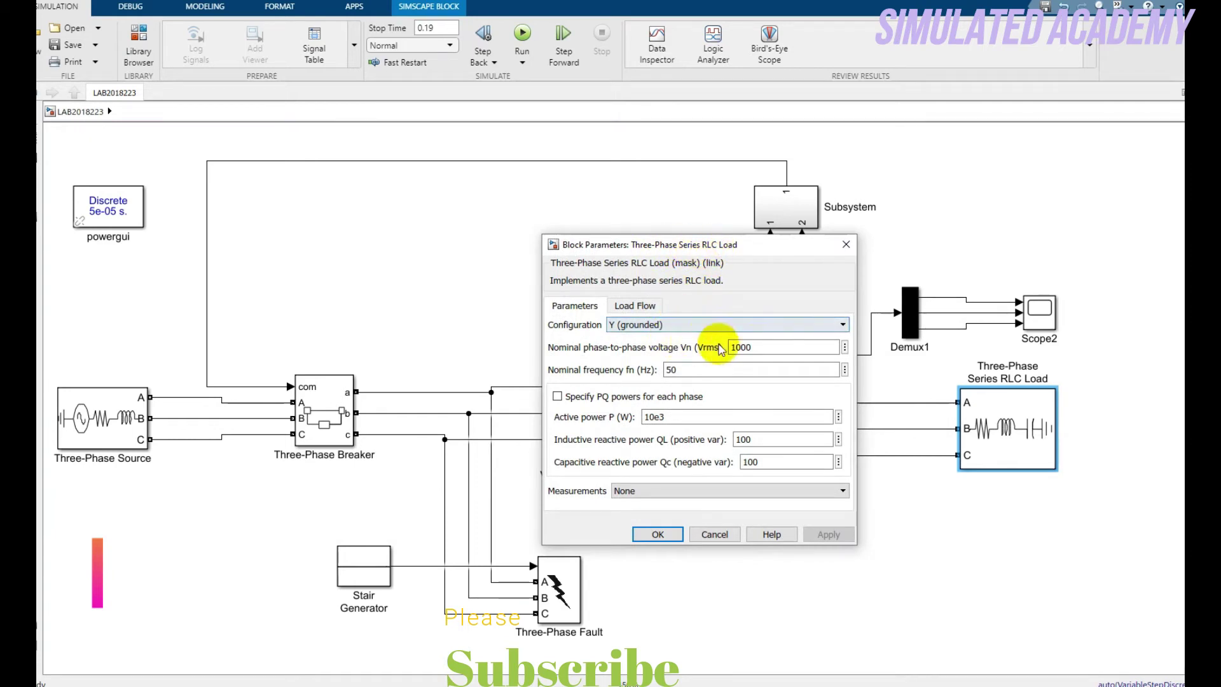
double_click(759, 347)
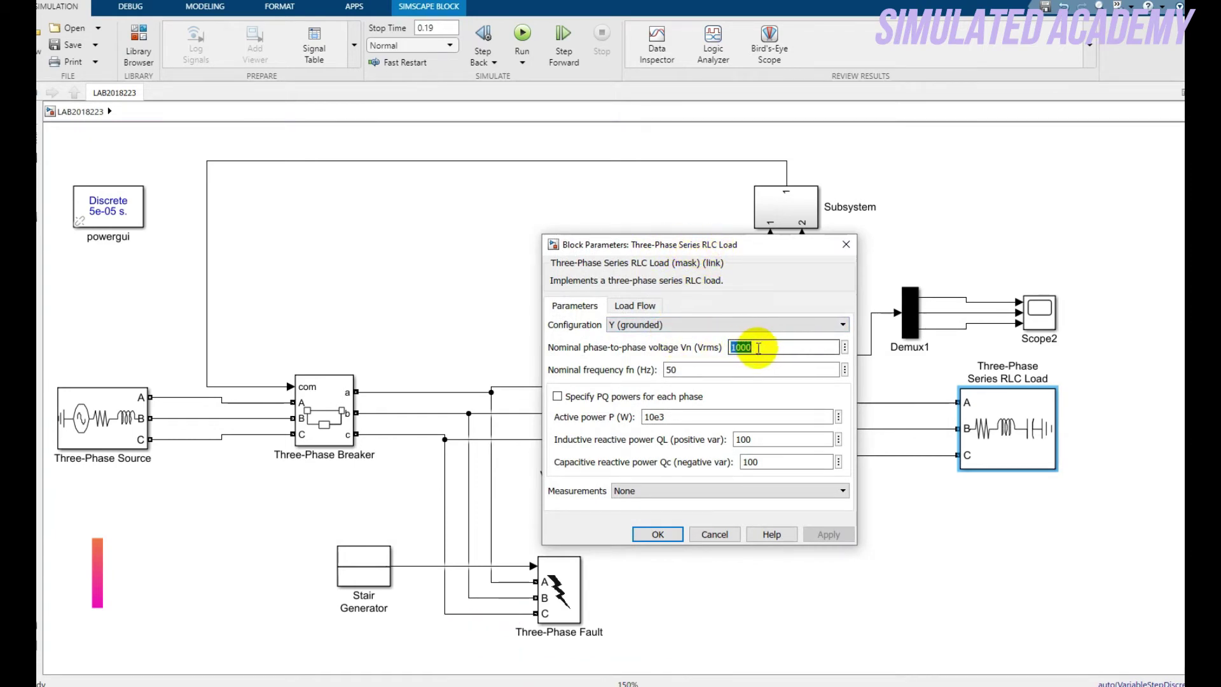
double_click(704, 368)
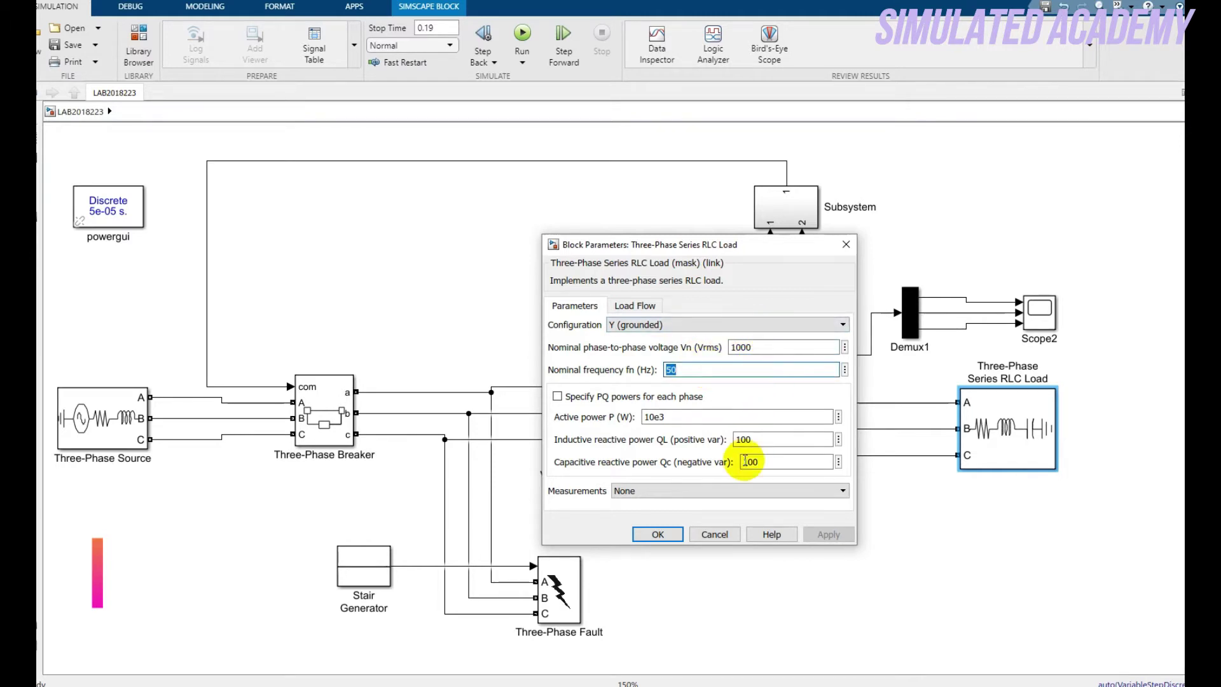
click(658, 535)
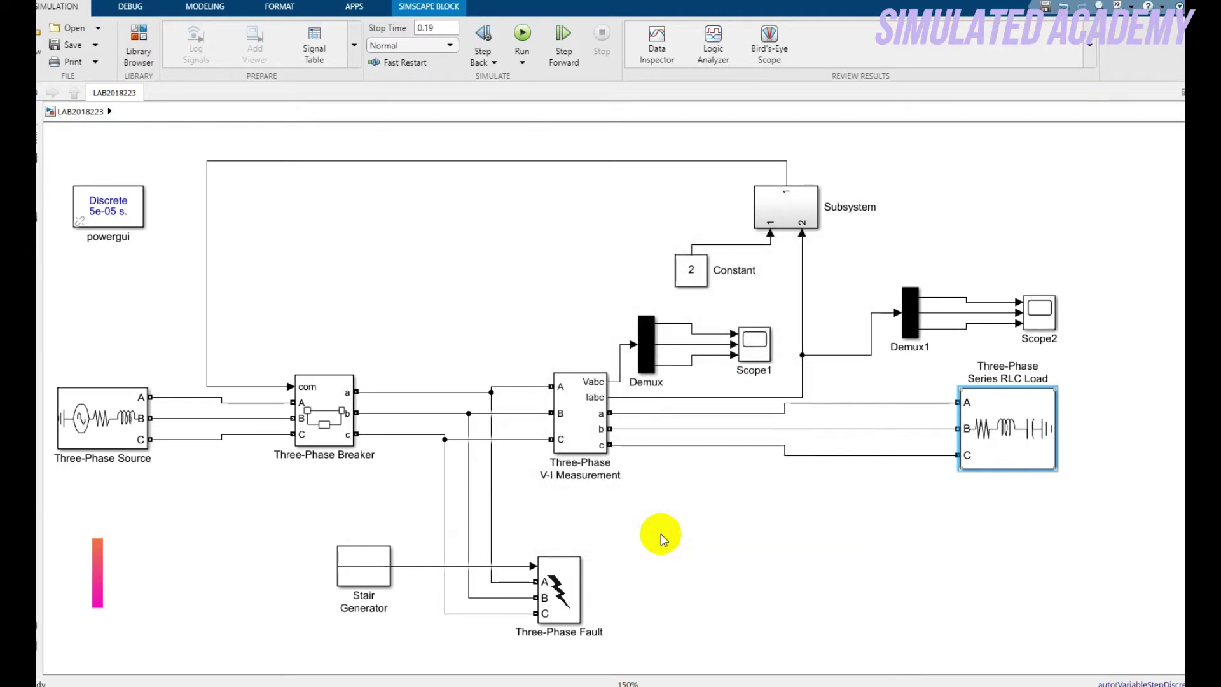
- Keep the Three-Phase Breaker initially closed with external switching control
double_click(312, 407)
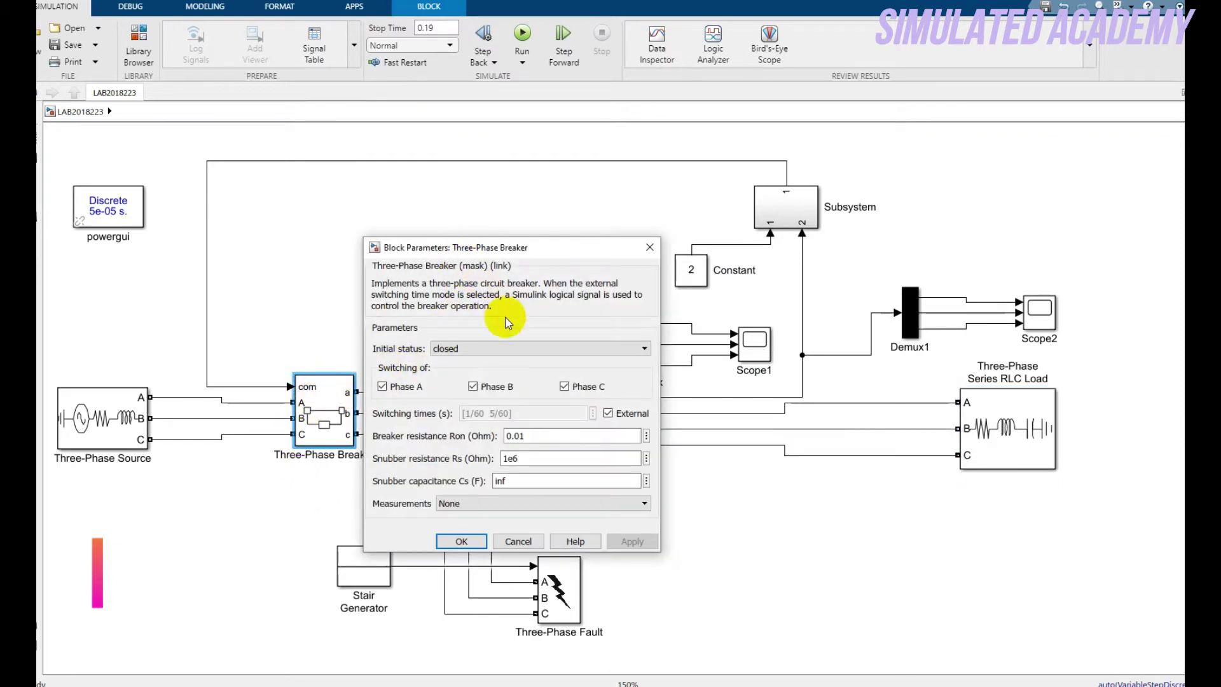
click(507, 347)
click(496, 374)
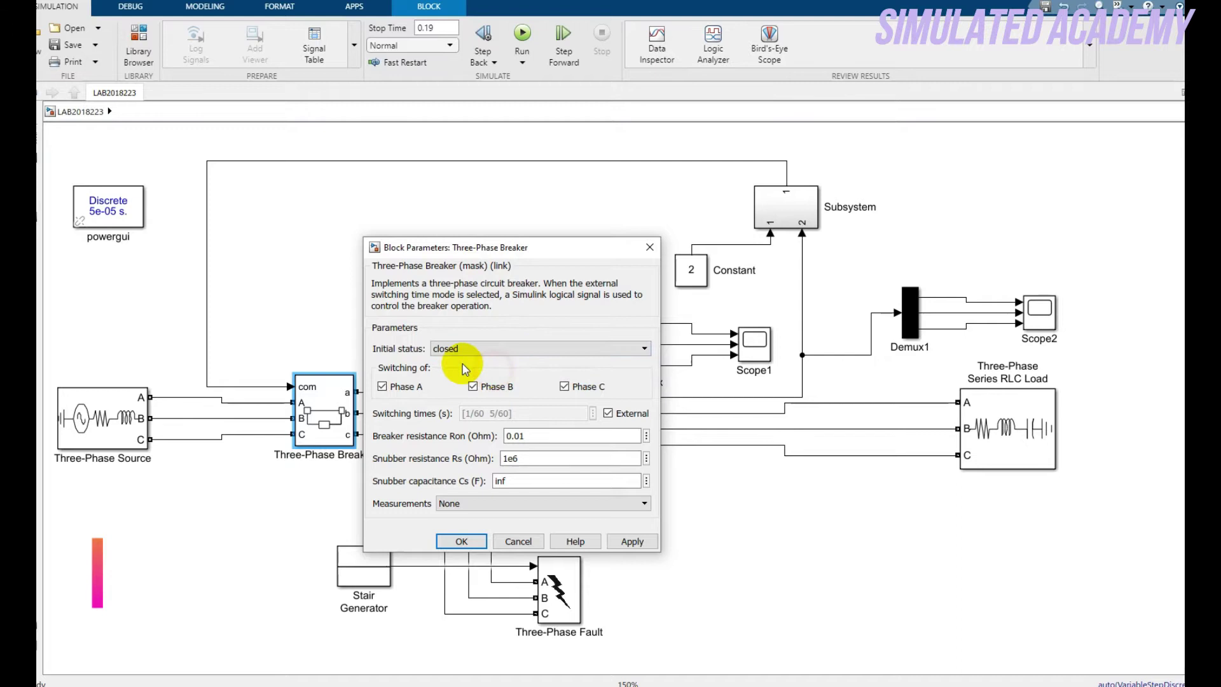
click(608, 414)
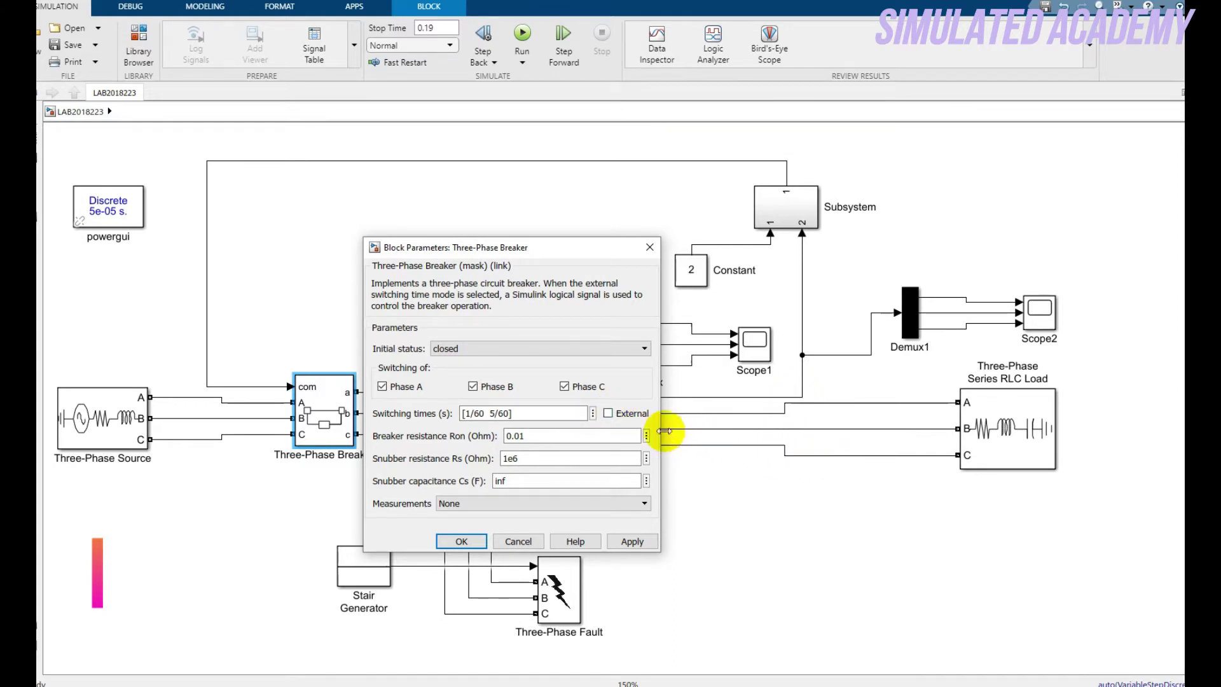
click(628, 421)
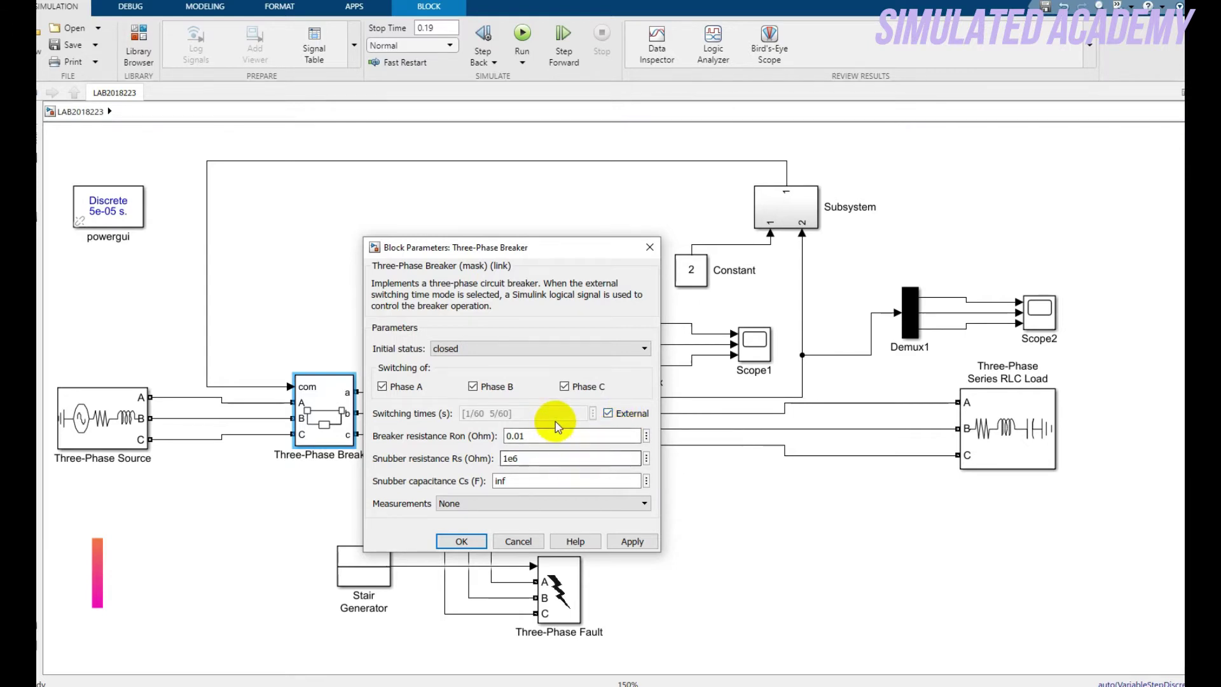
click(485, 541)
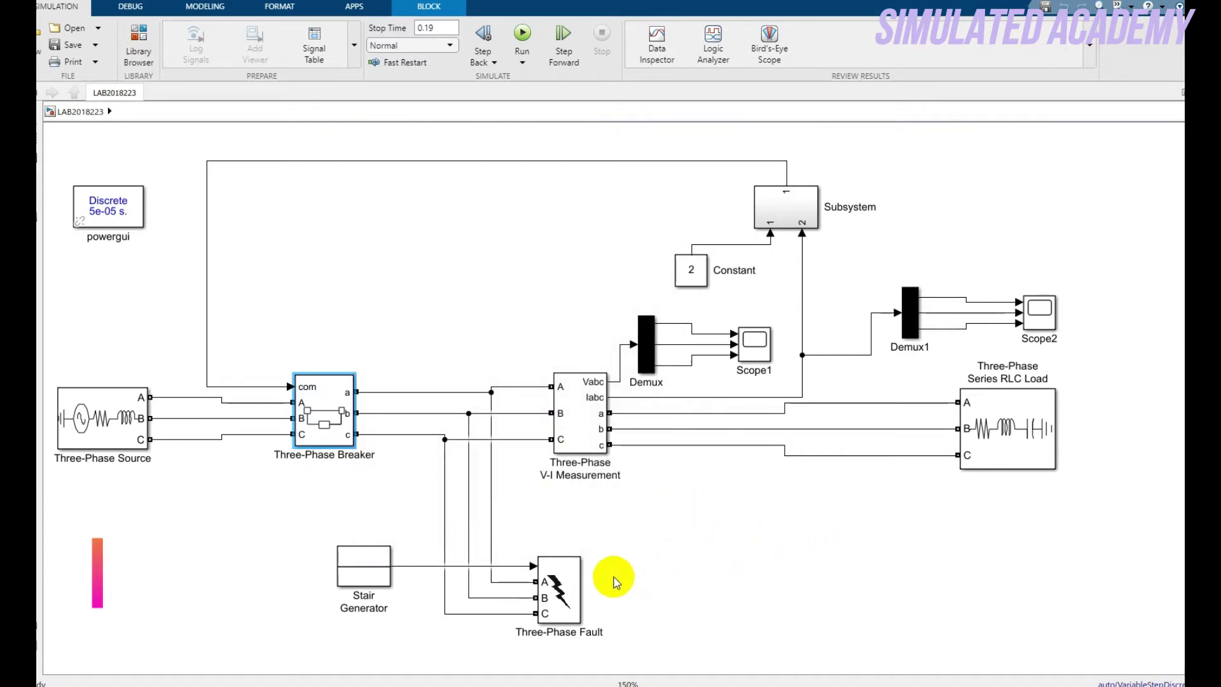
- Inspect the Three-Phase Fault block's settings without changing them
click(559, 592)
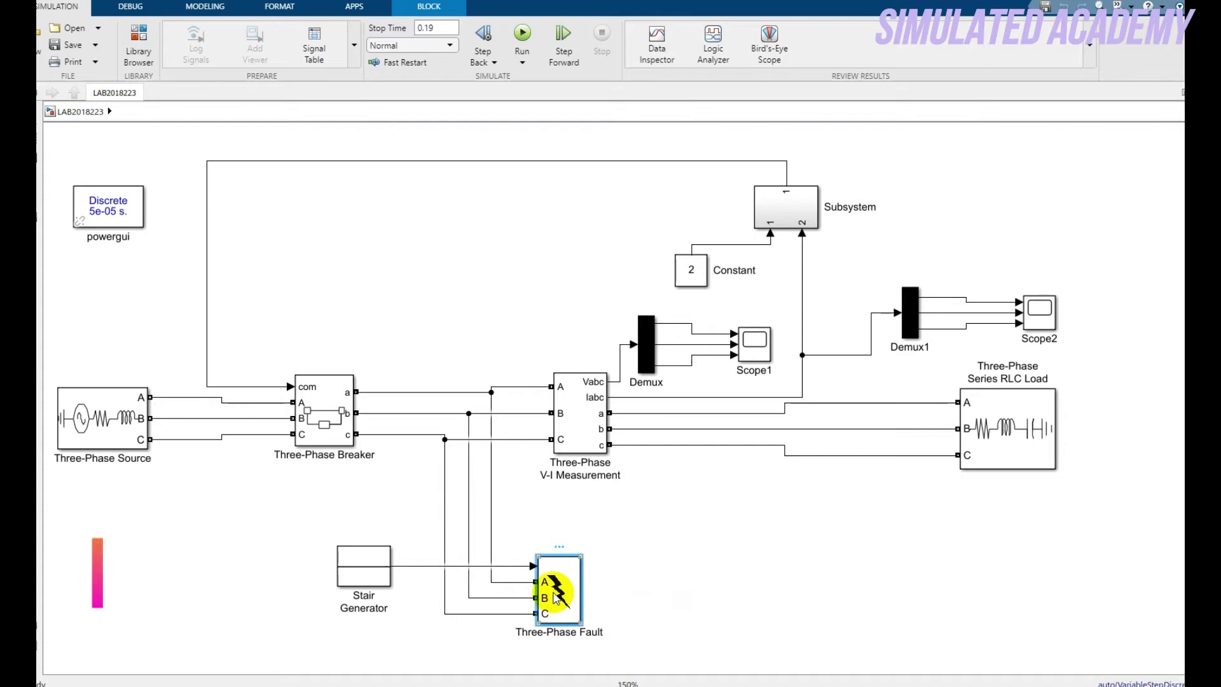
click(560, 588)
double_click(560, 588)
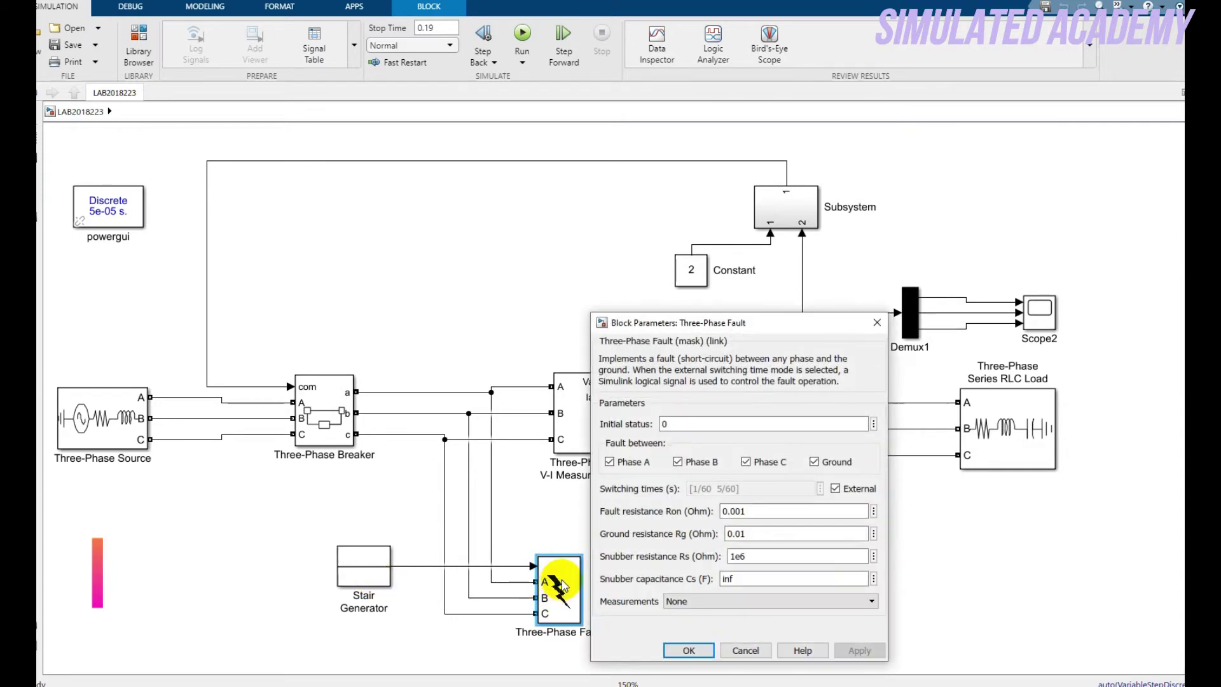
drag(665, 325, 619, 233)
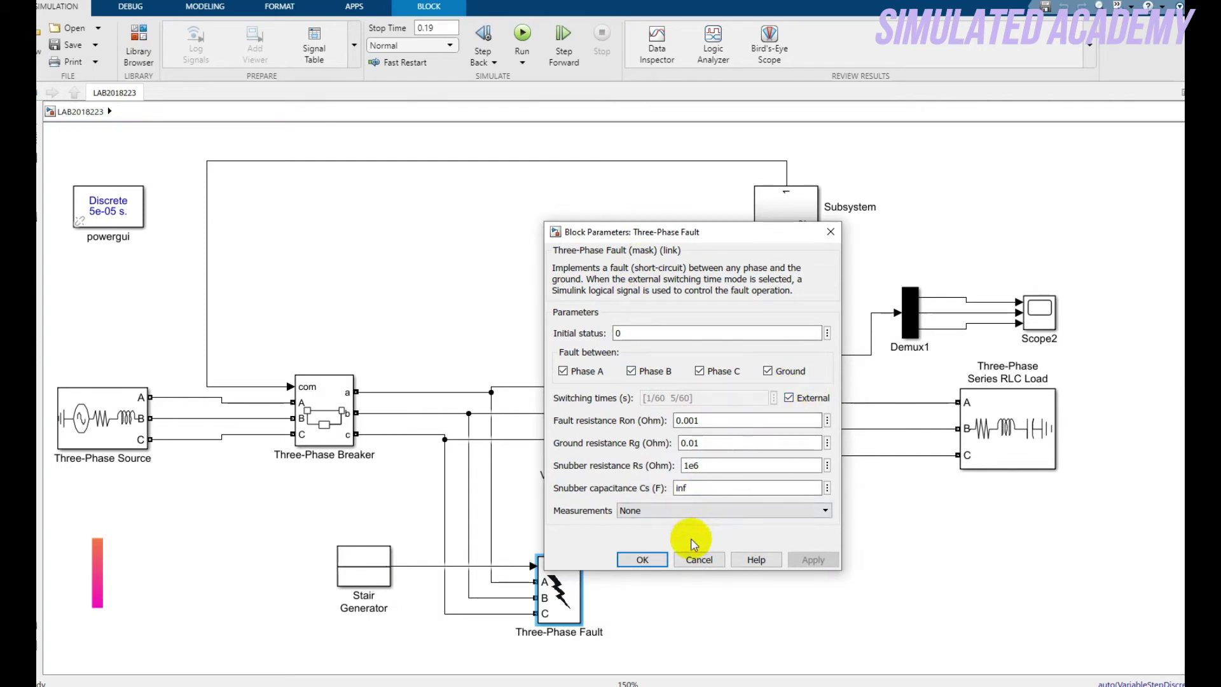
click(643, 558)
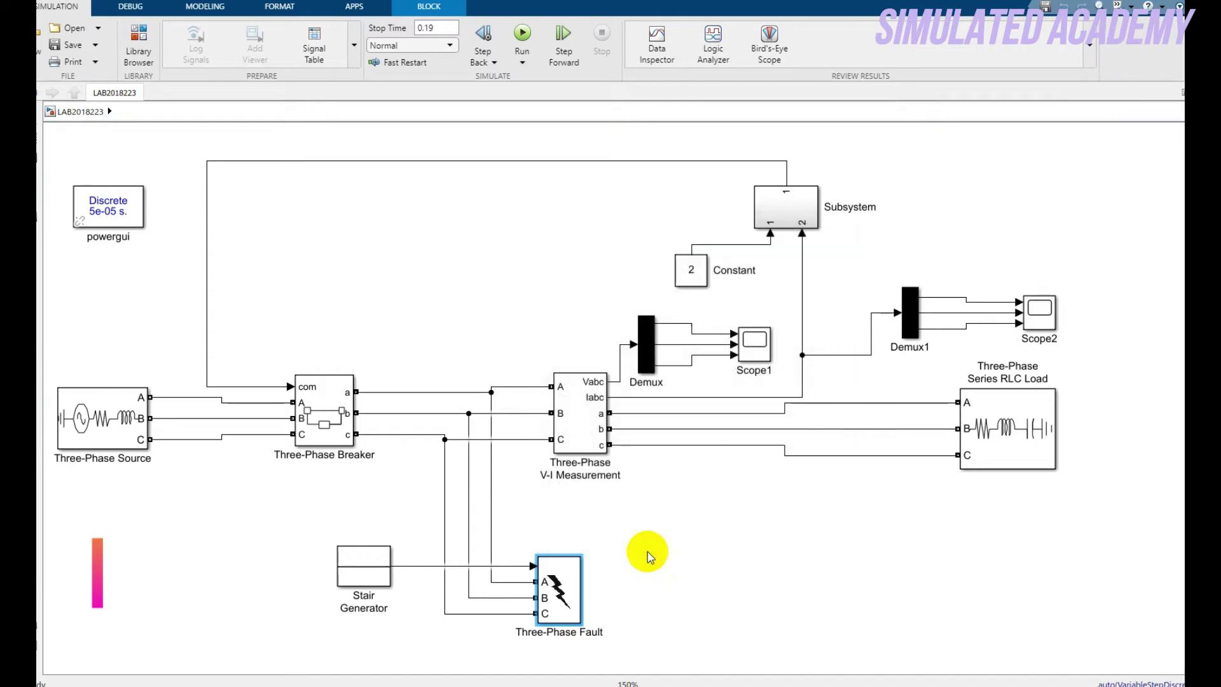
- Confirm the Stair Generator amplitude of [0, 0, 0, 0]
click(354, 565)
double_click(355, 565)
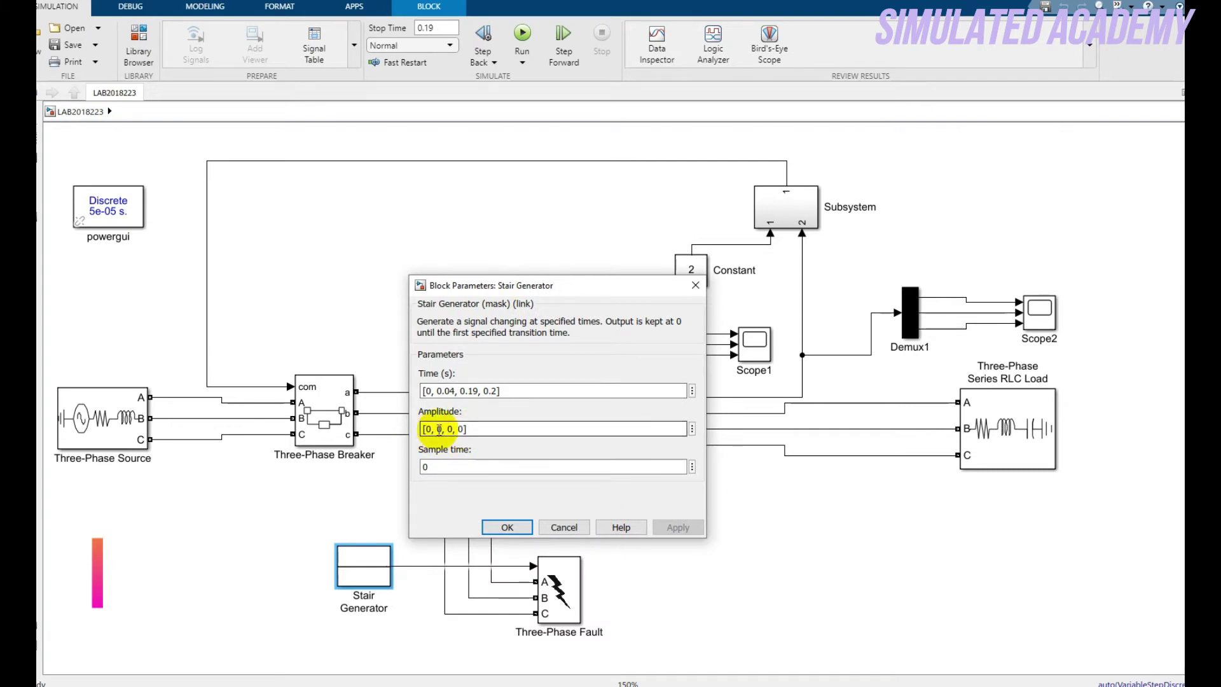
drag(427, 430, 488, 431)
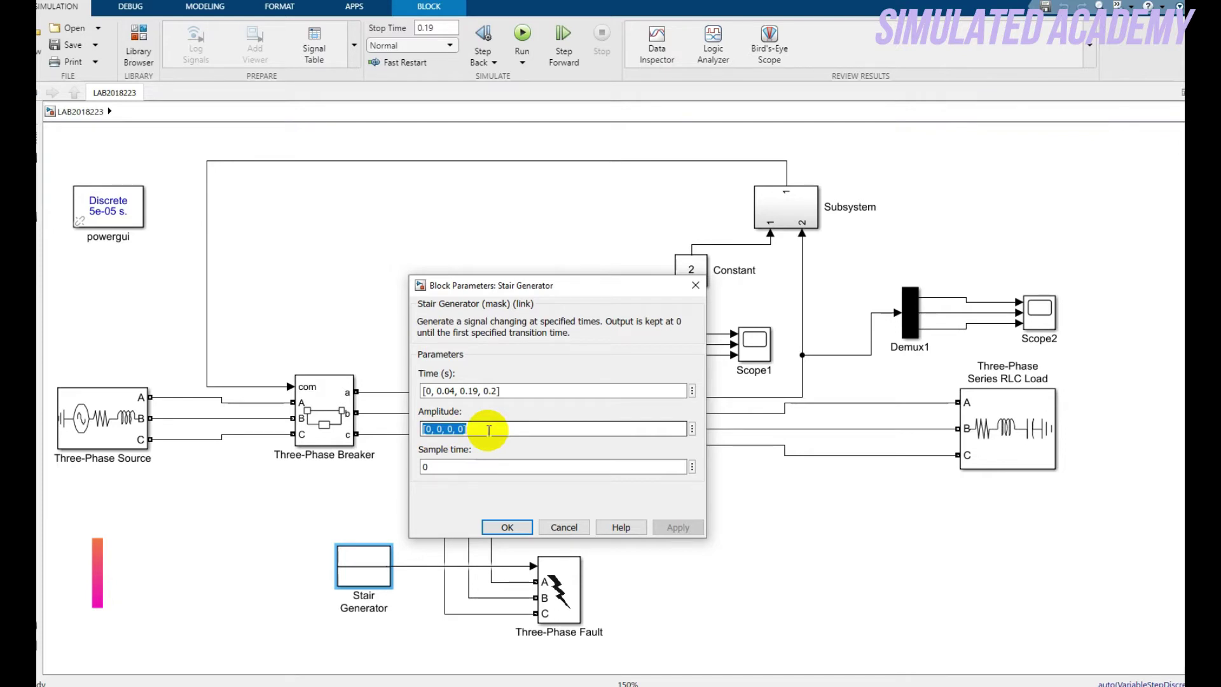
click(507, 528)
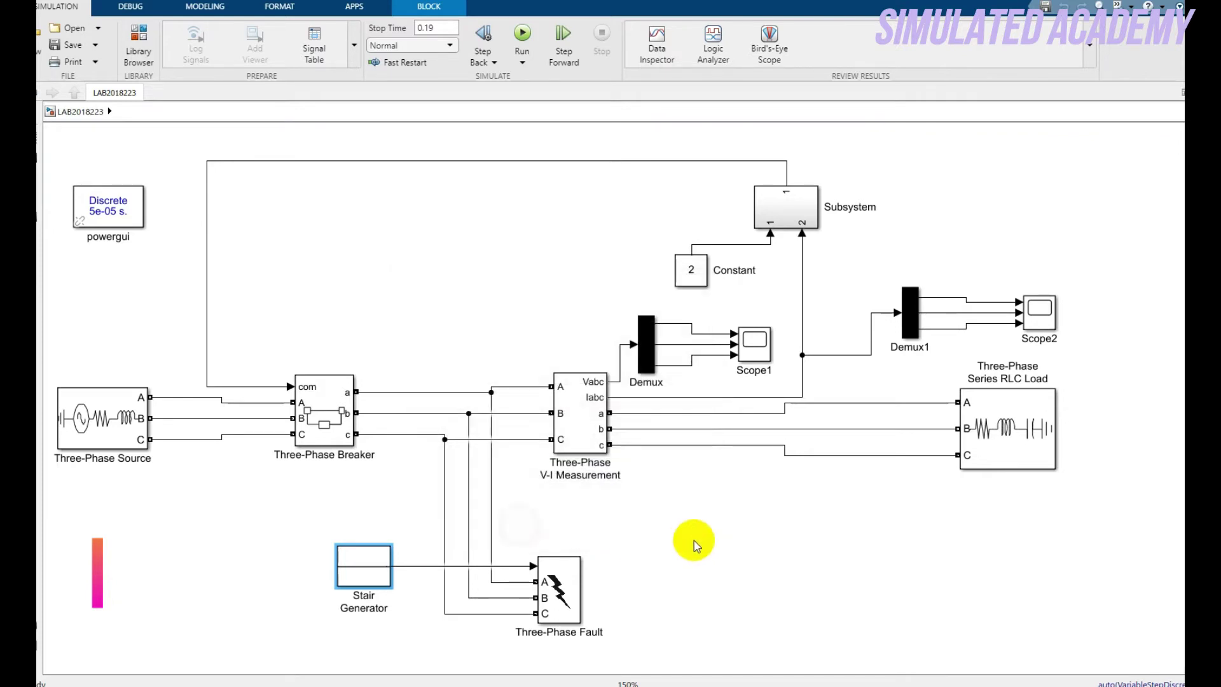
click(696, 545)
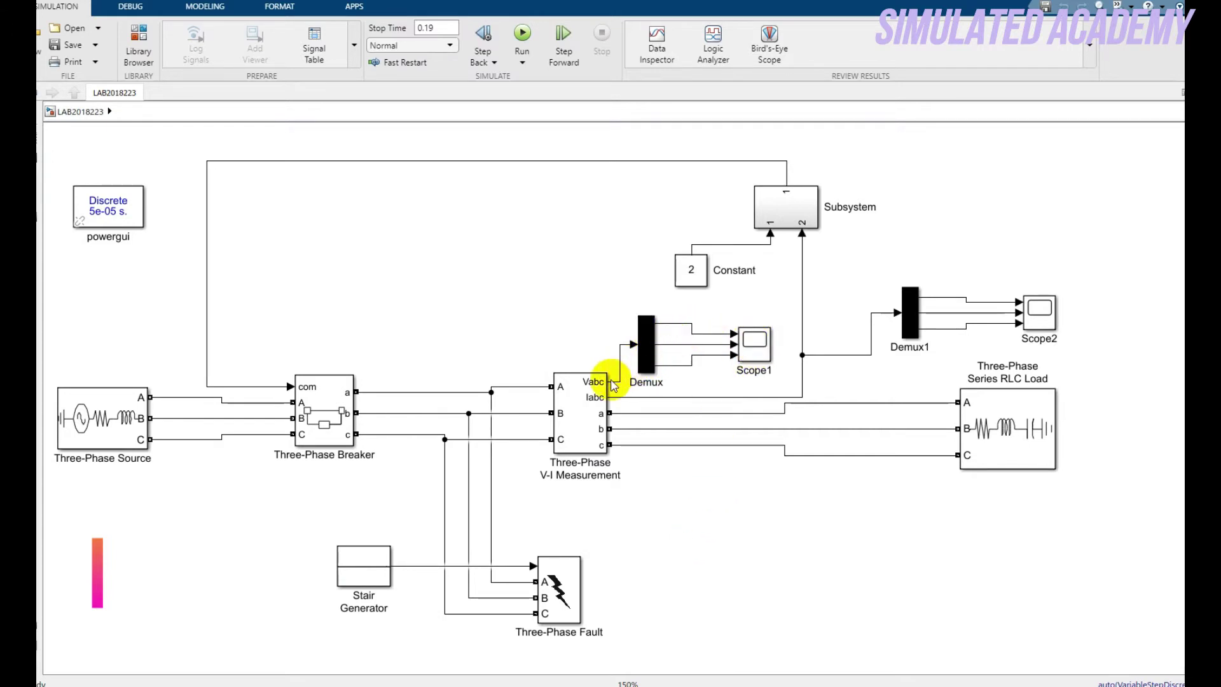
- Select the V-I Measurement, Subsystem, and the Constant block (value 2) feeding the Subsystem
click(588, 380)
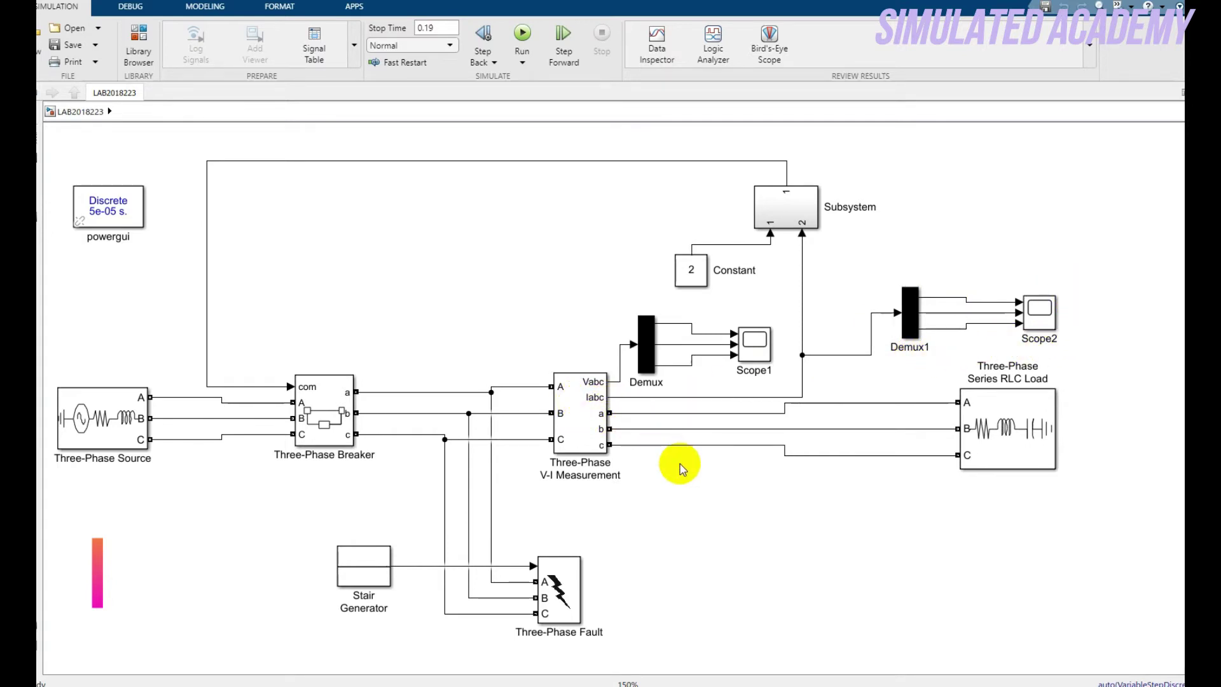
click(808, 194)
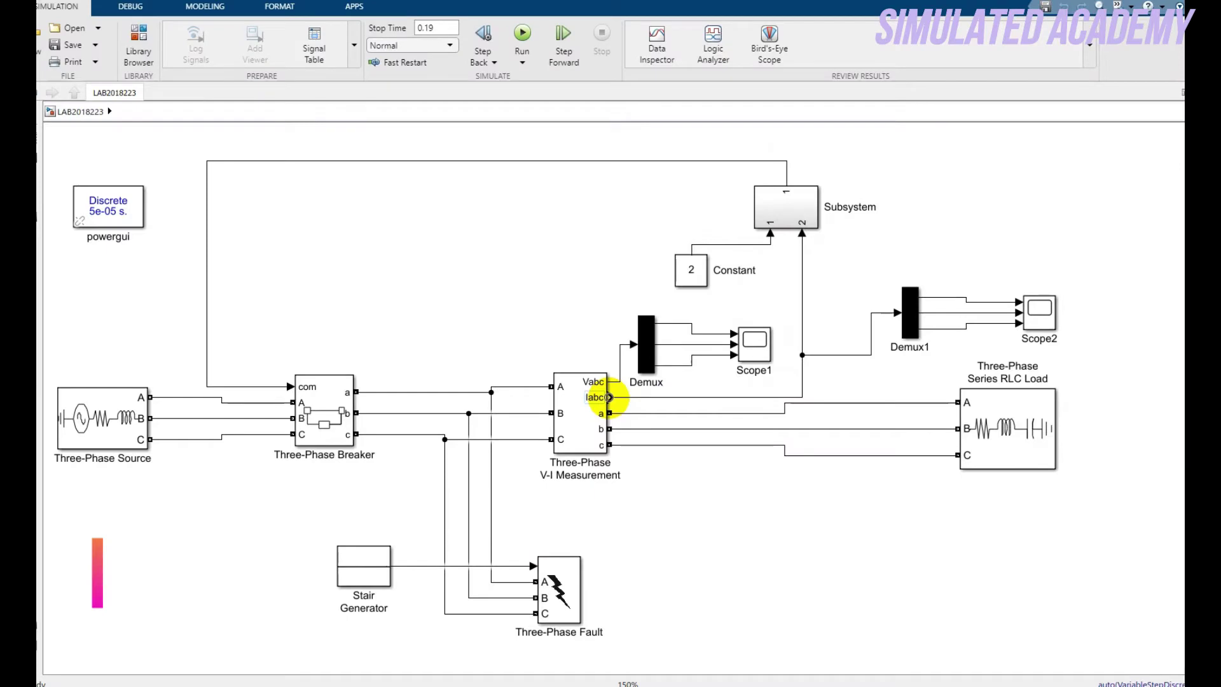
click(85, 414)
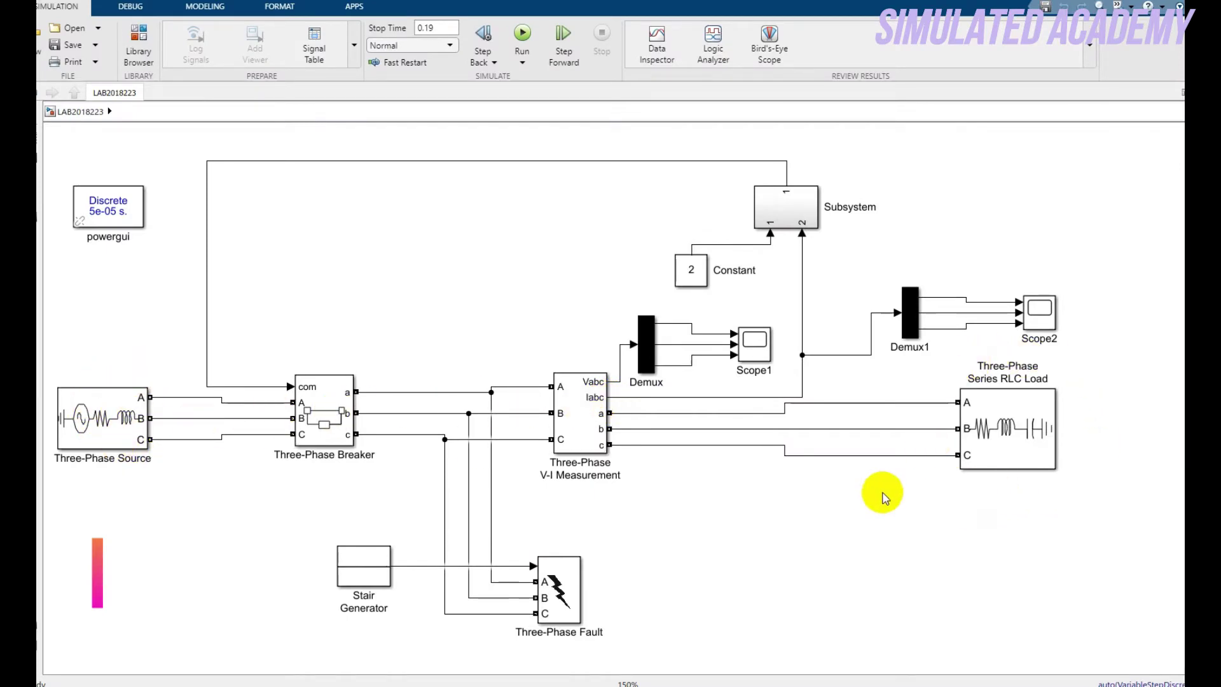
click(719, 477)
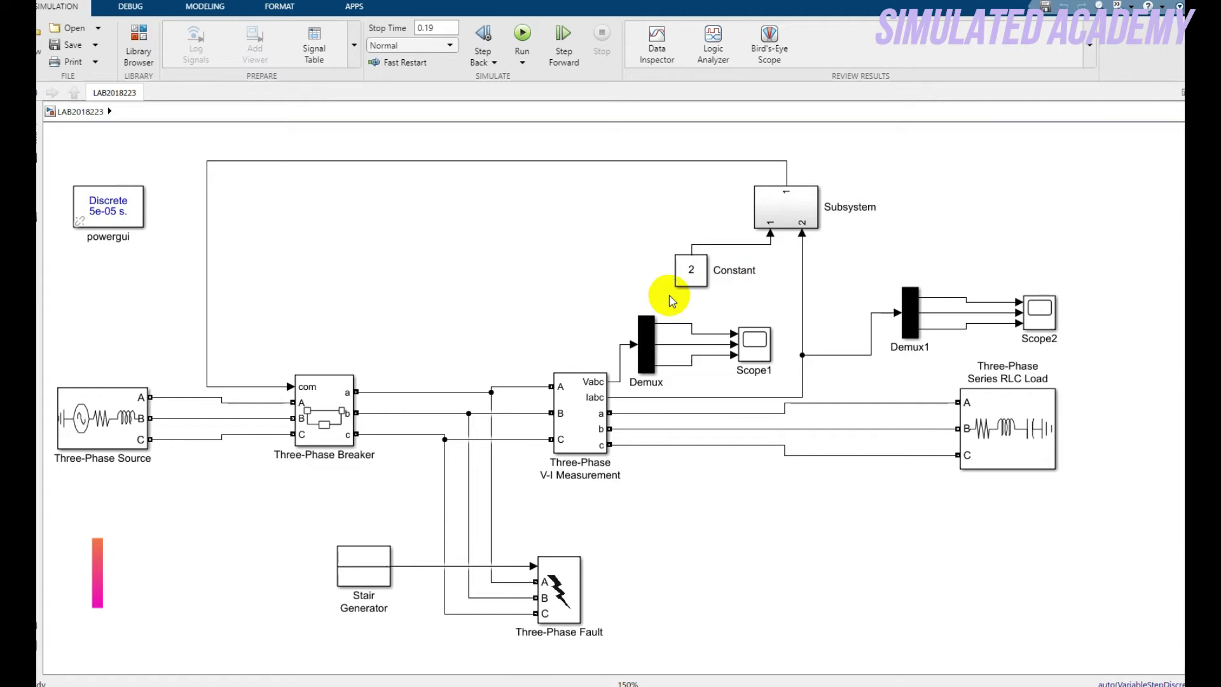
click(702, 262)
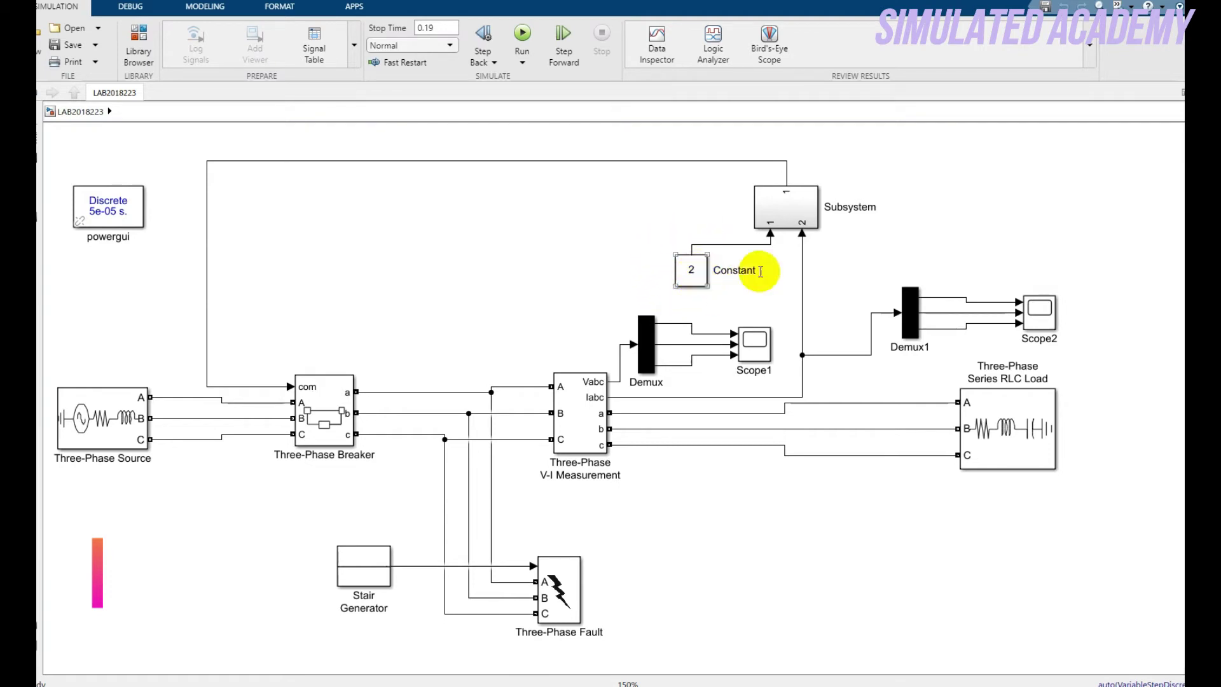
click(586, 407)
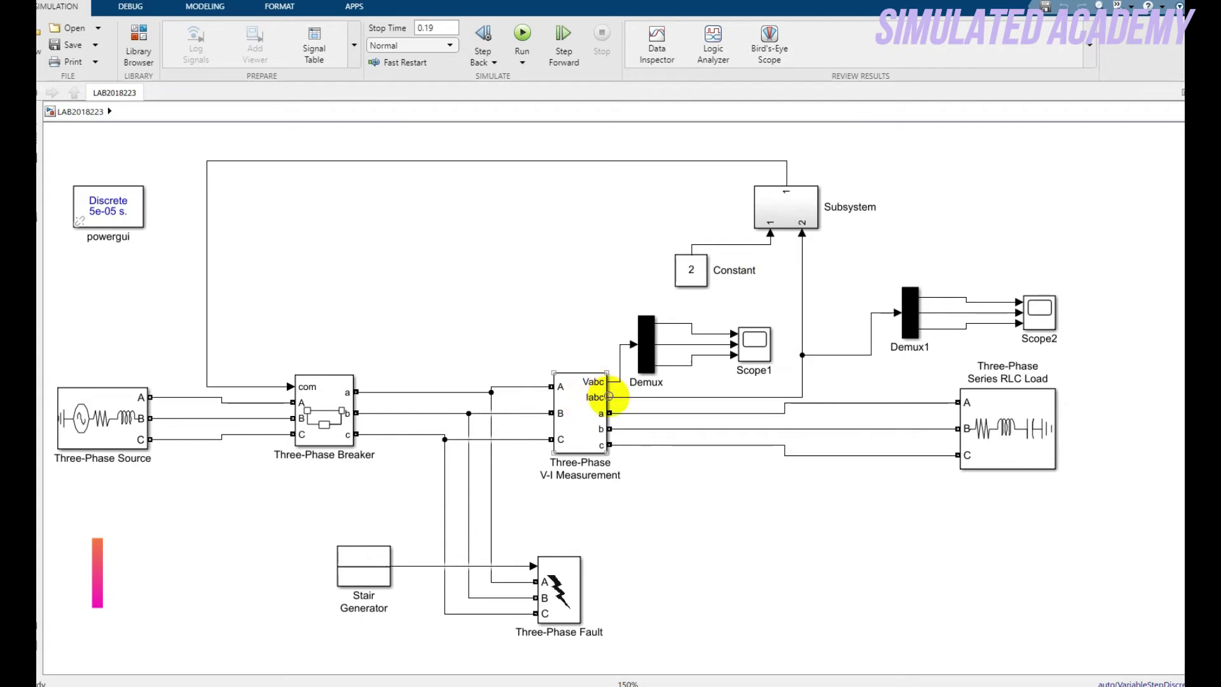
click(700, 299)
click(702, 275)
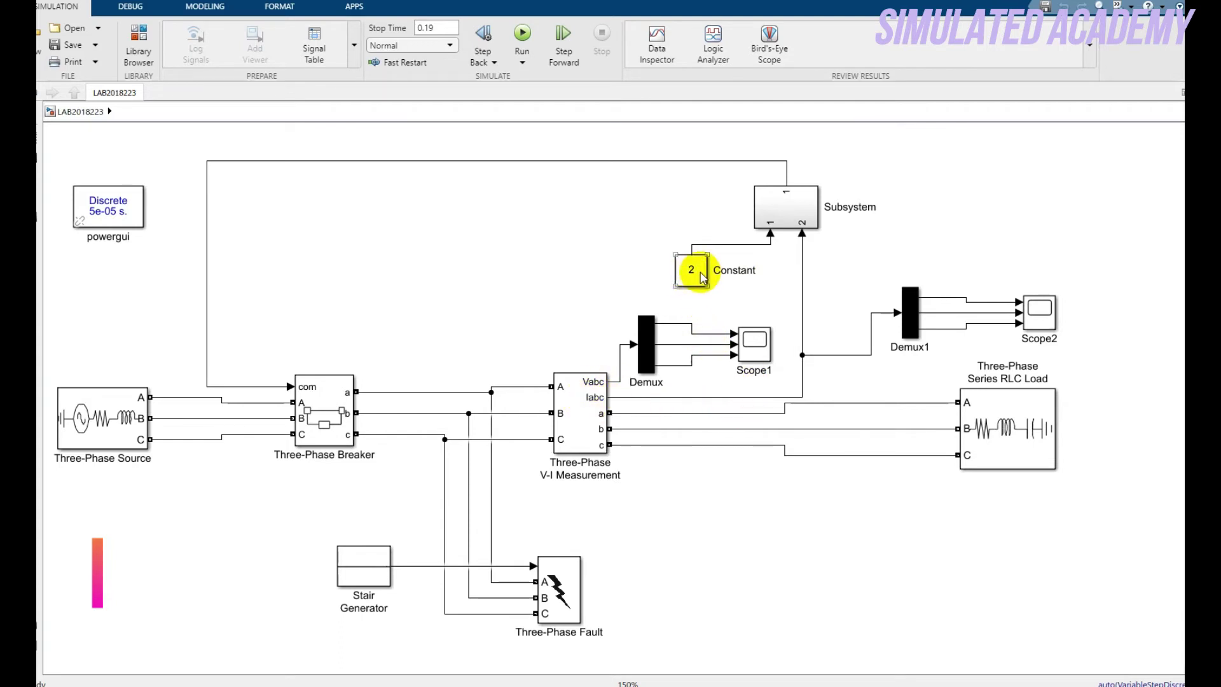
click(770, 218)
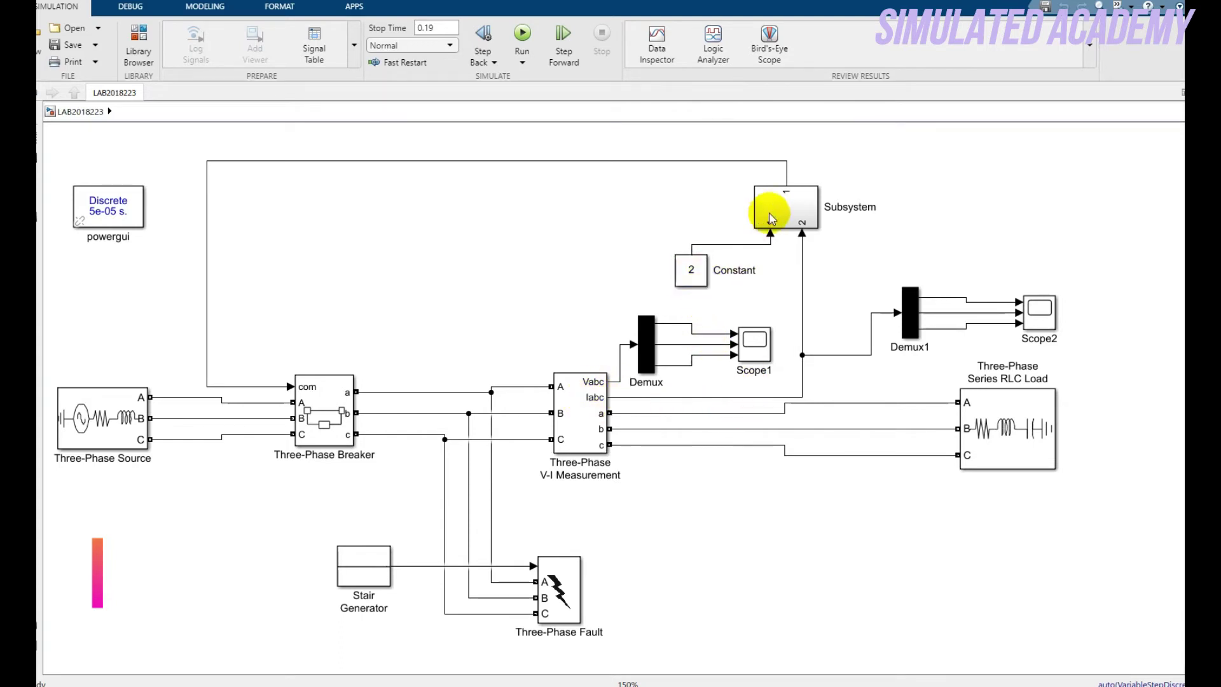
double_click(791, 210)
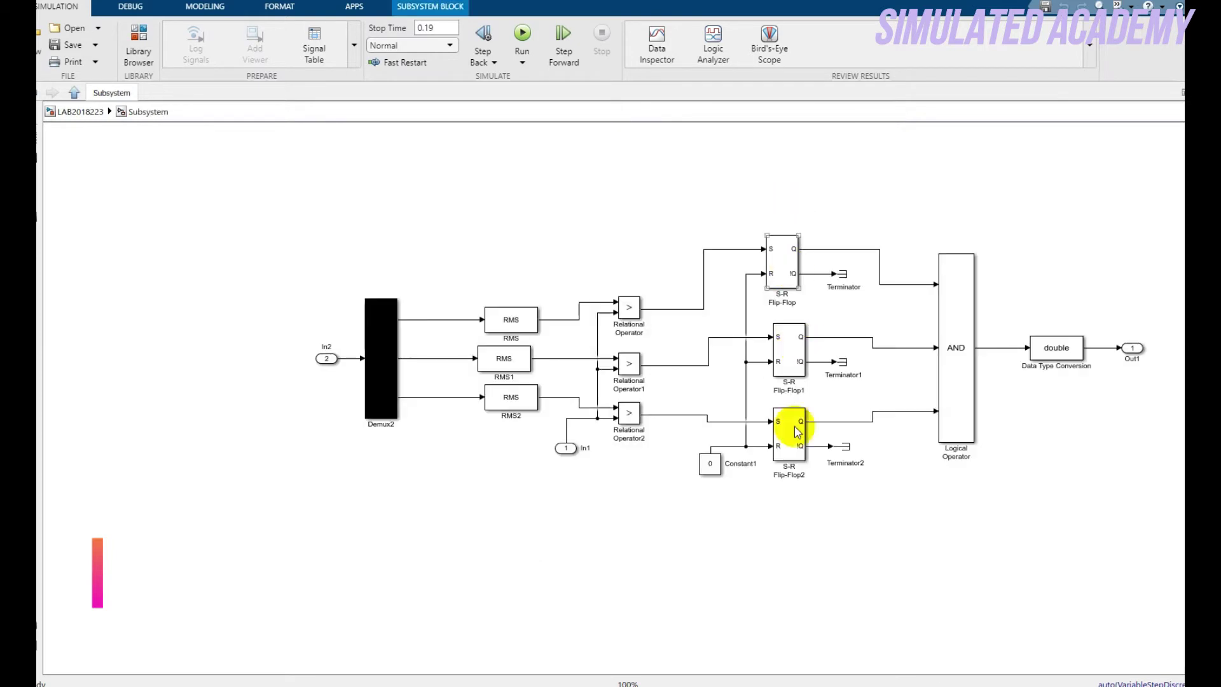
click(327, 360)
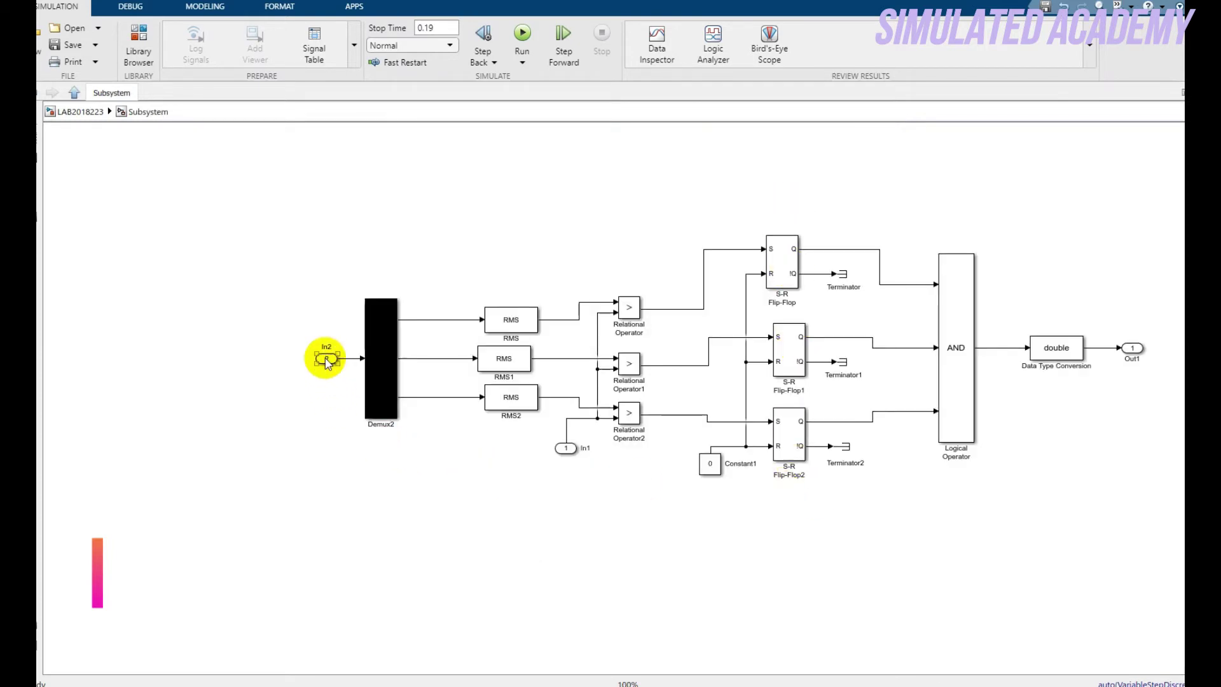
click(567, 450)
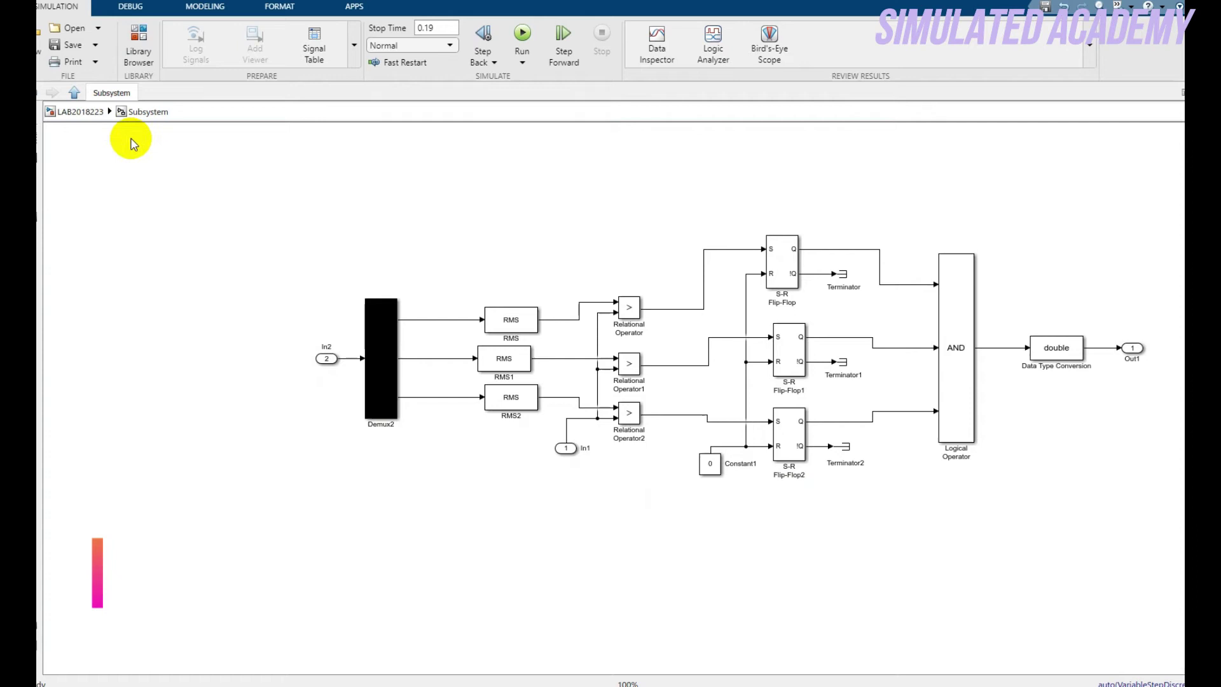
click(82, 112)
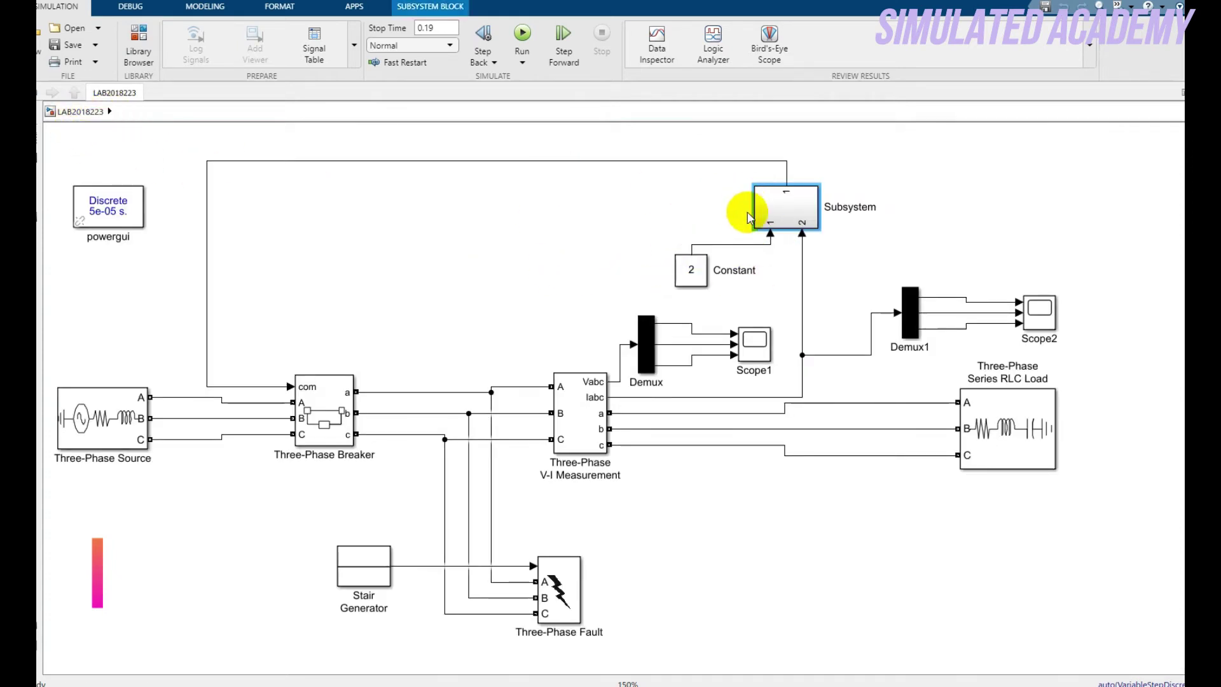
double_click(786, 213)
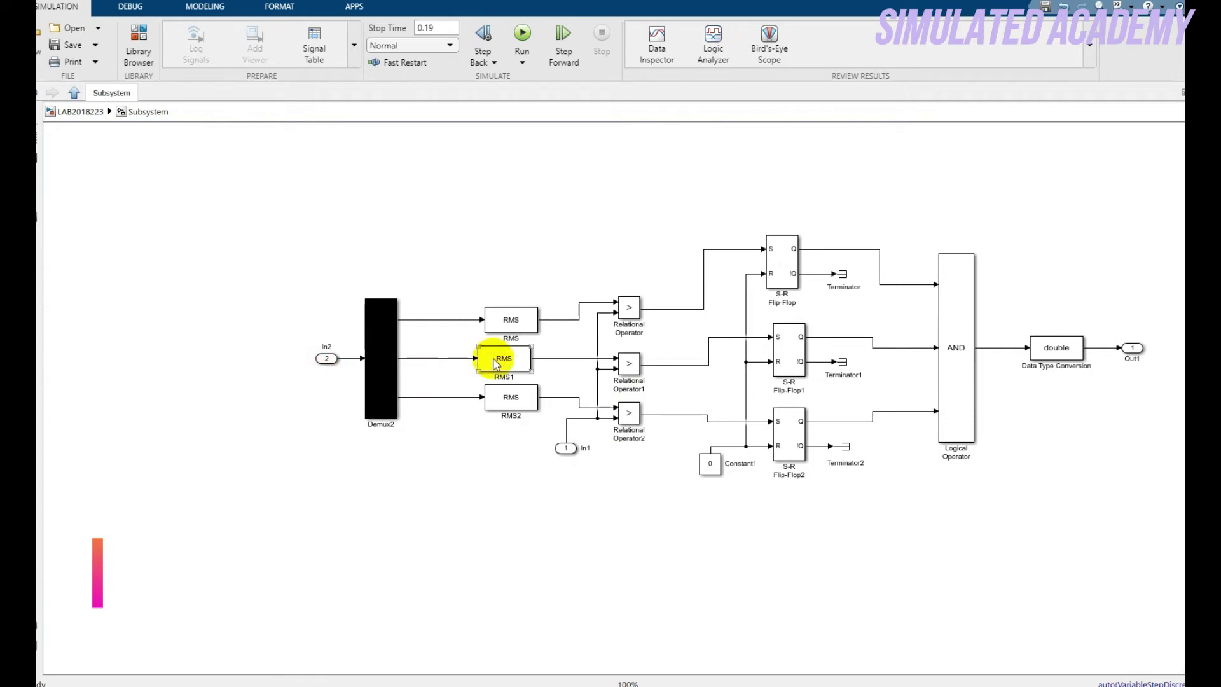
click(515, 360)
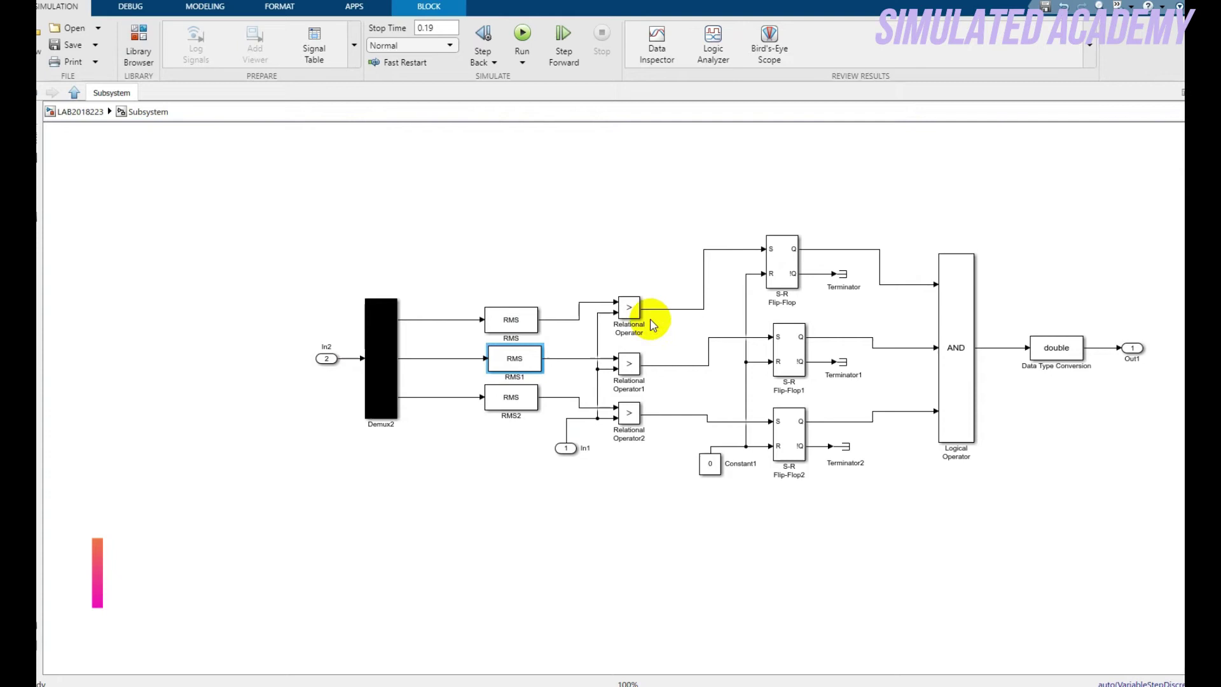
click(568, 449)
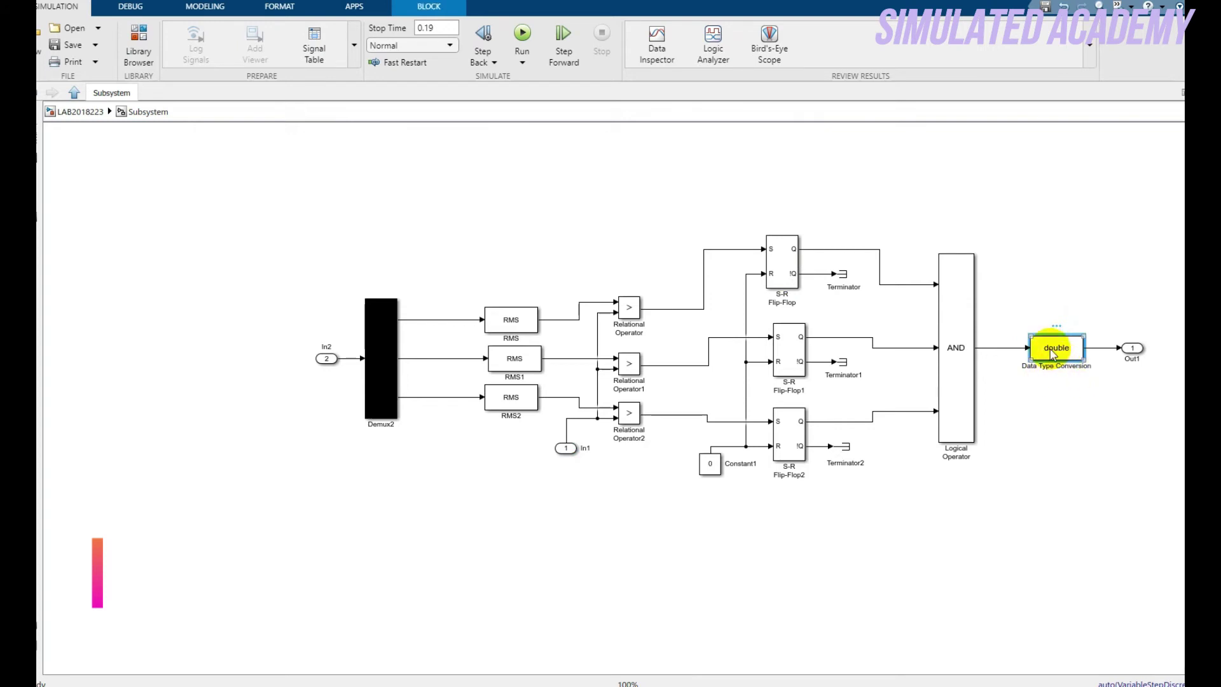
click(965, 340)
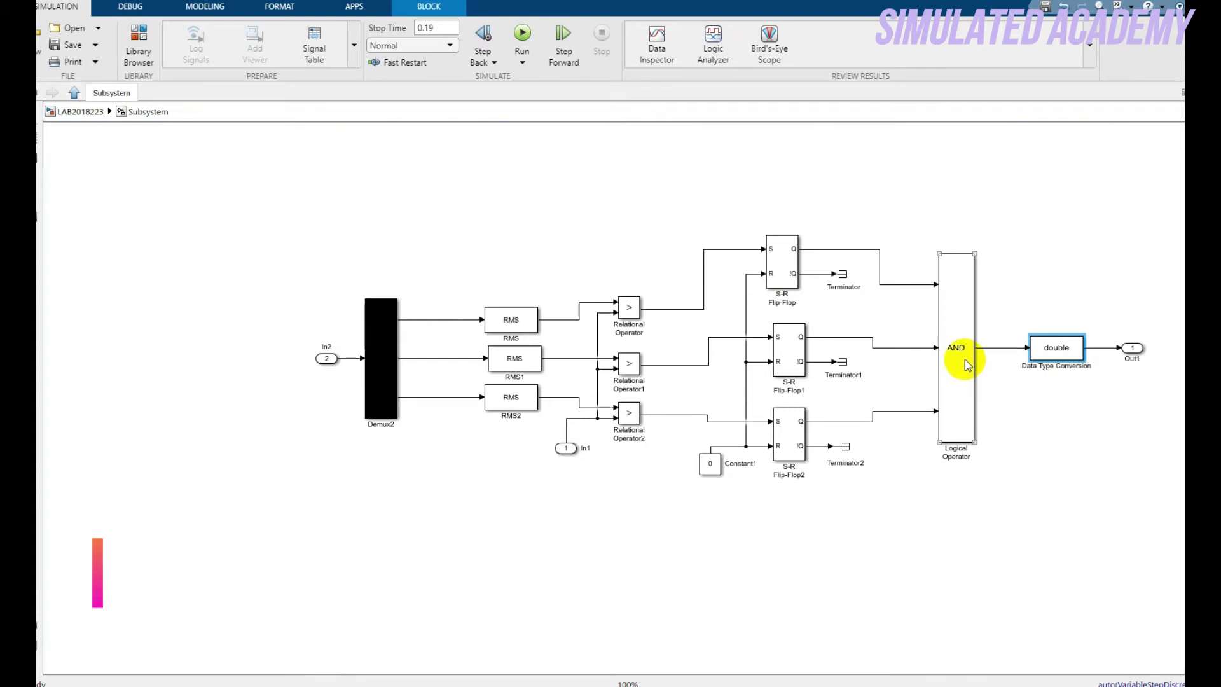
click(1053, 390)
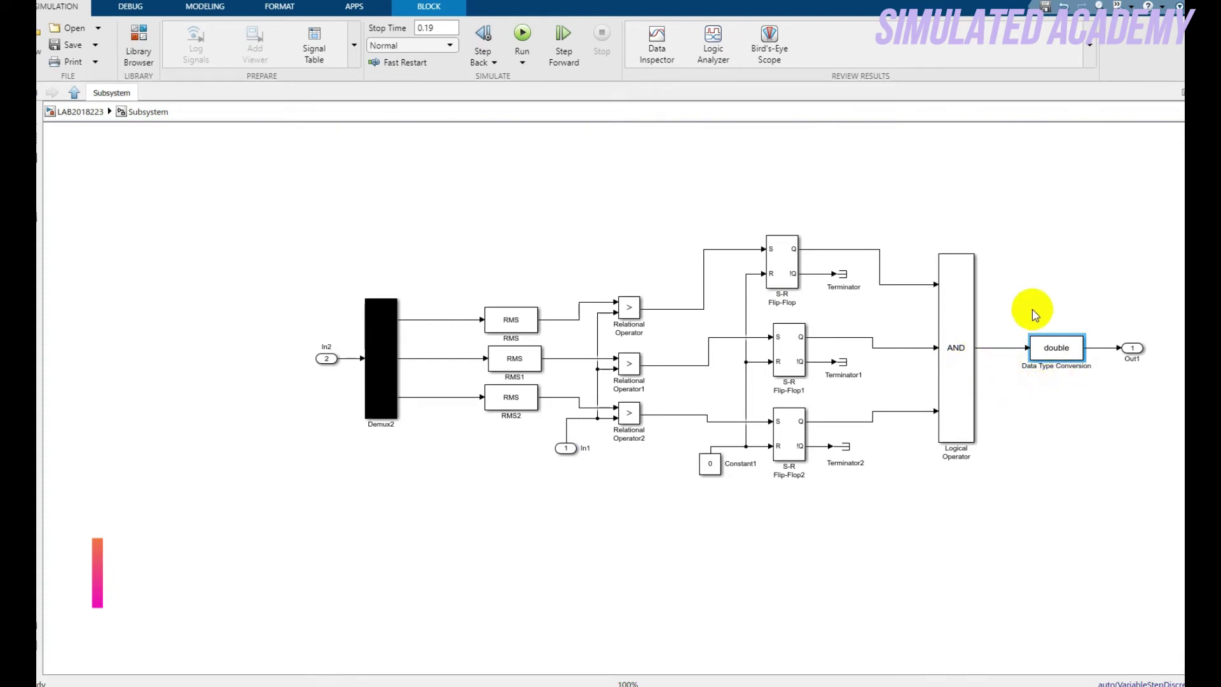
click(1063, 349)
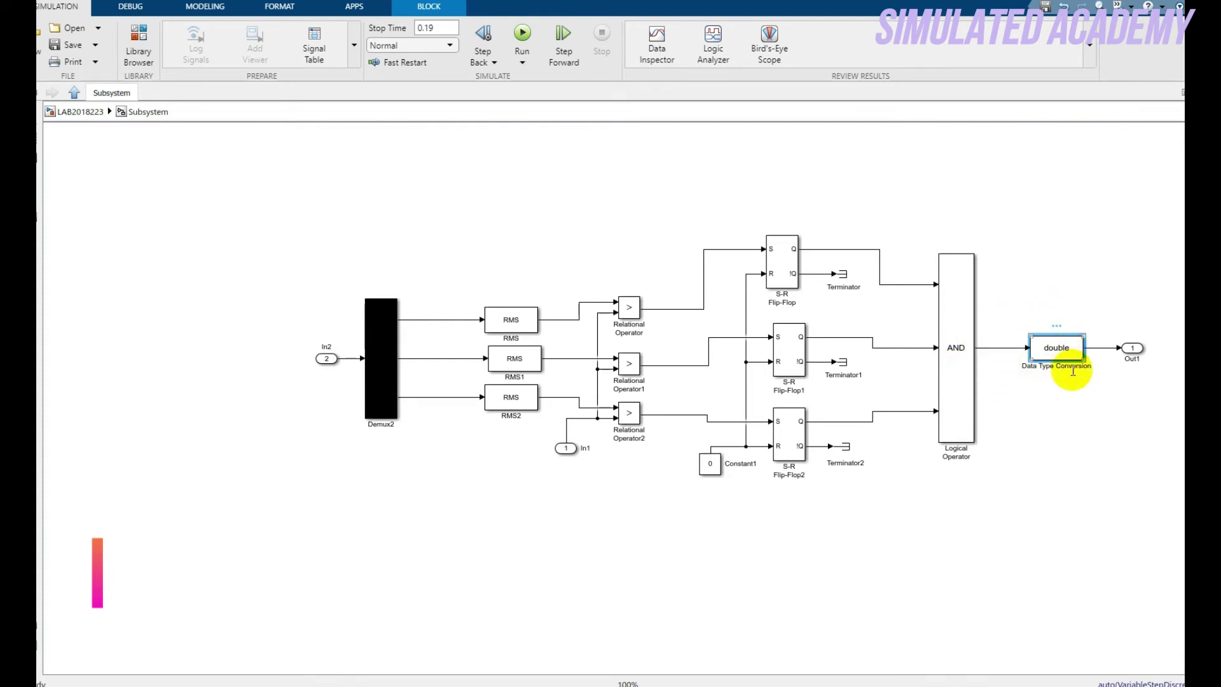
click(1134, 351)
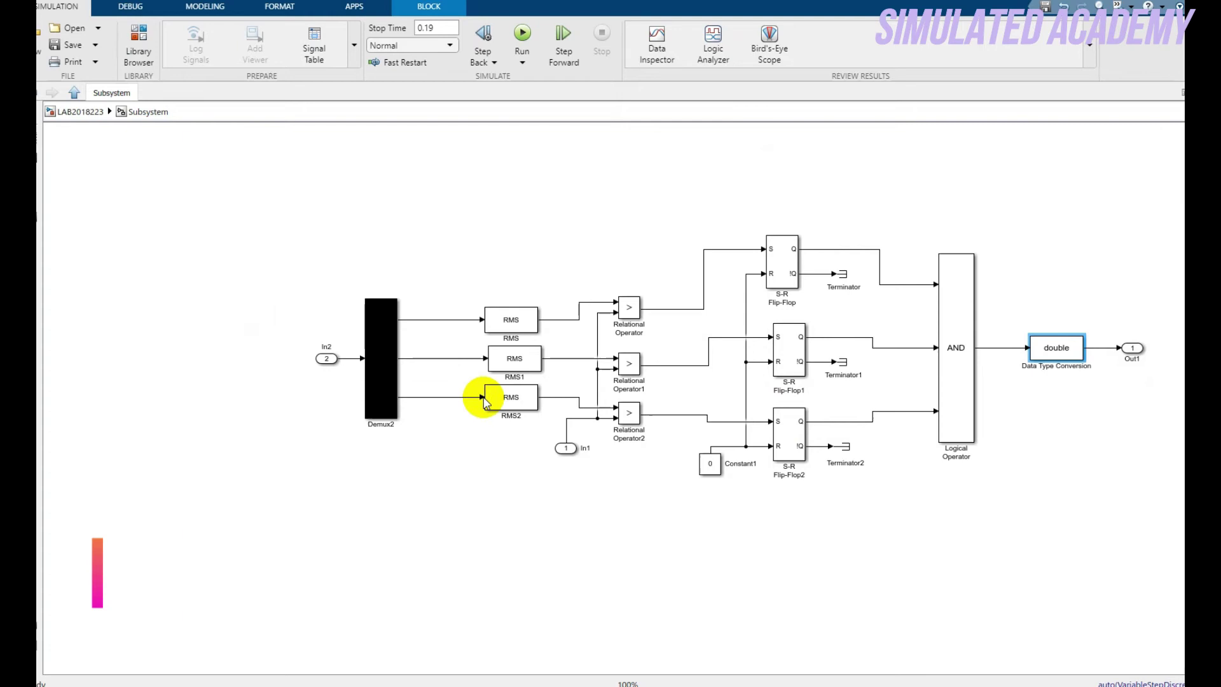
click(710, 466)
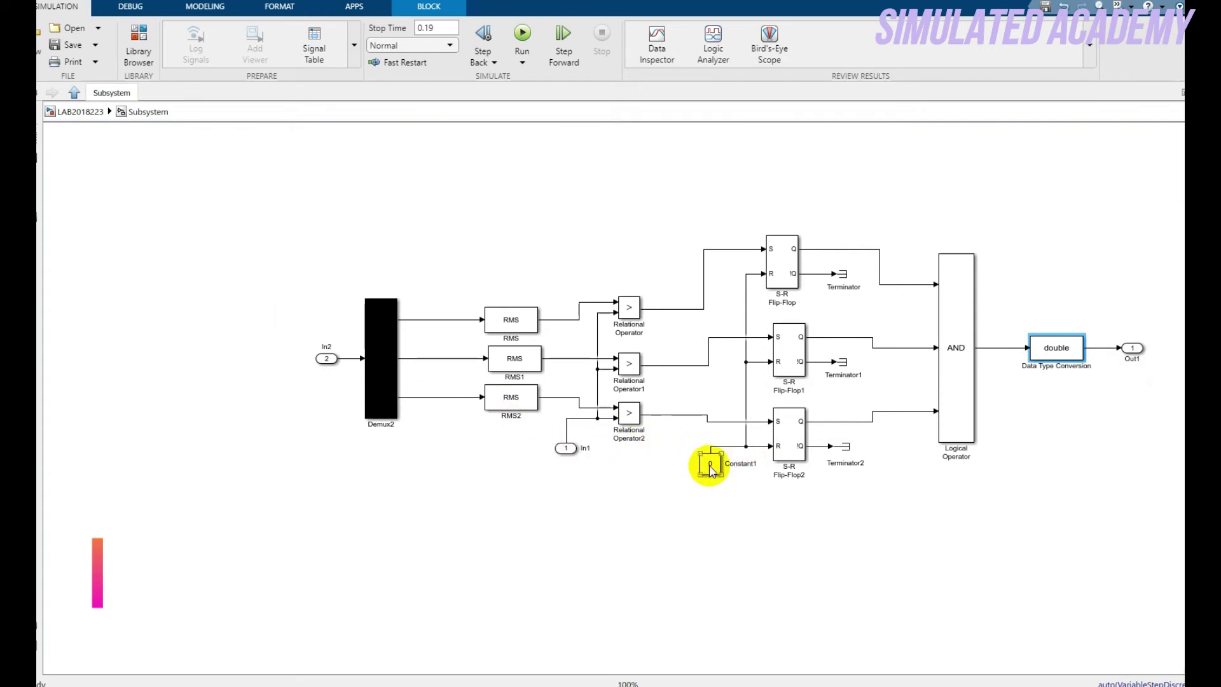
- Confirm Constant1's value of 0 with its boolean output data type
double_click(710, 465)
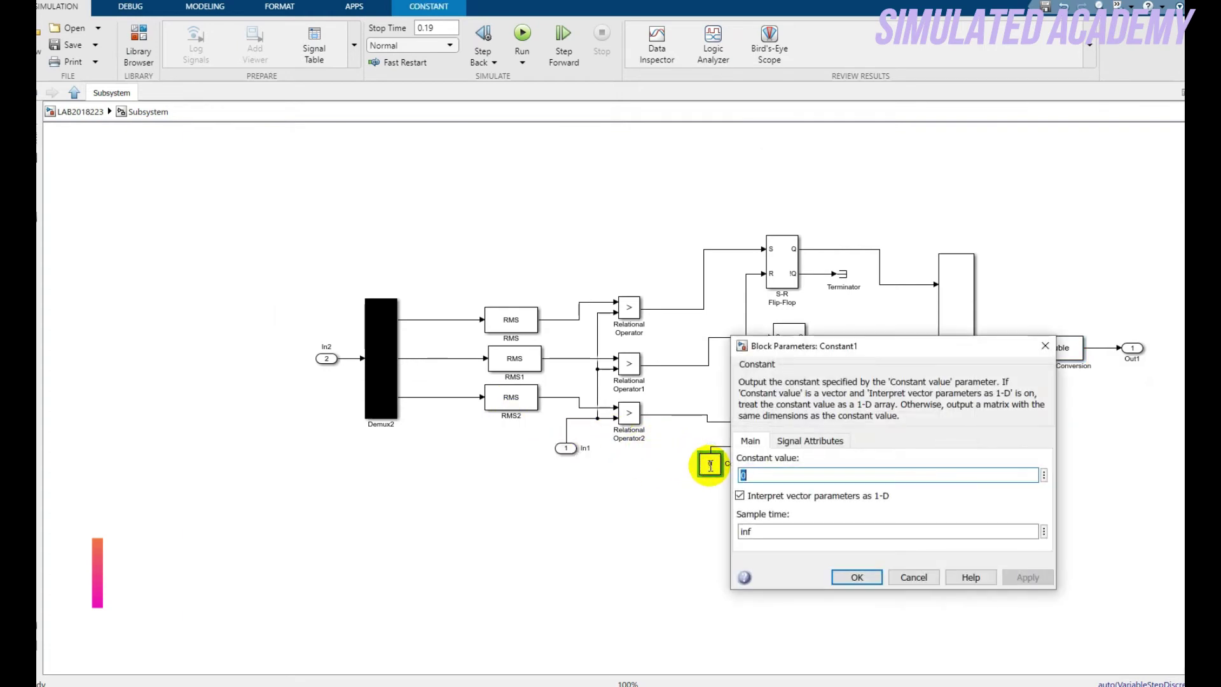
click(805, 449)
double_click(854, 498)
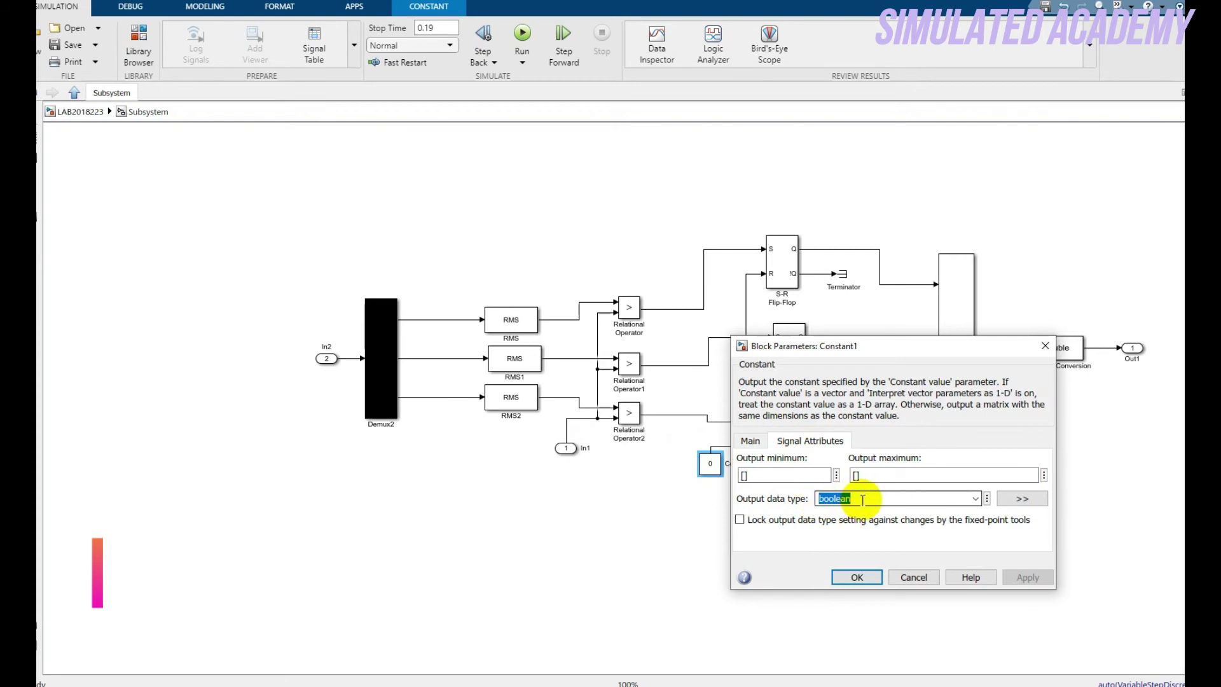
click(859, 578)
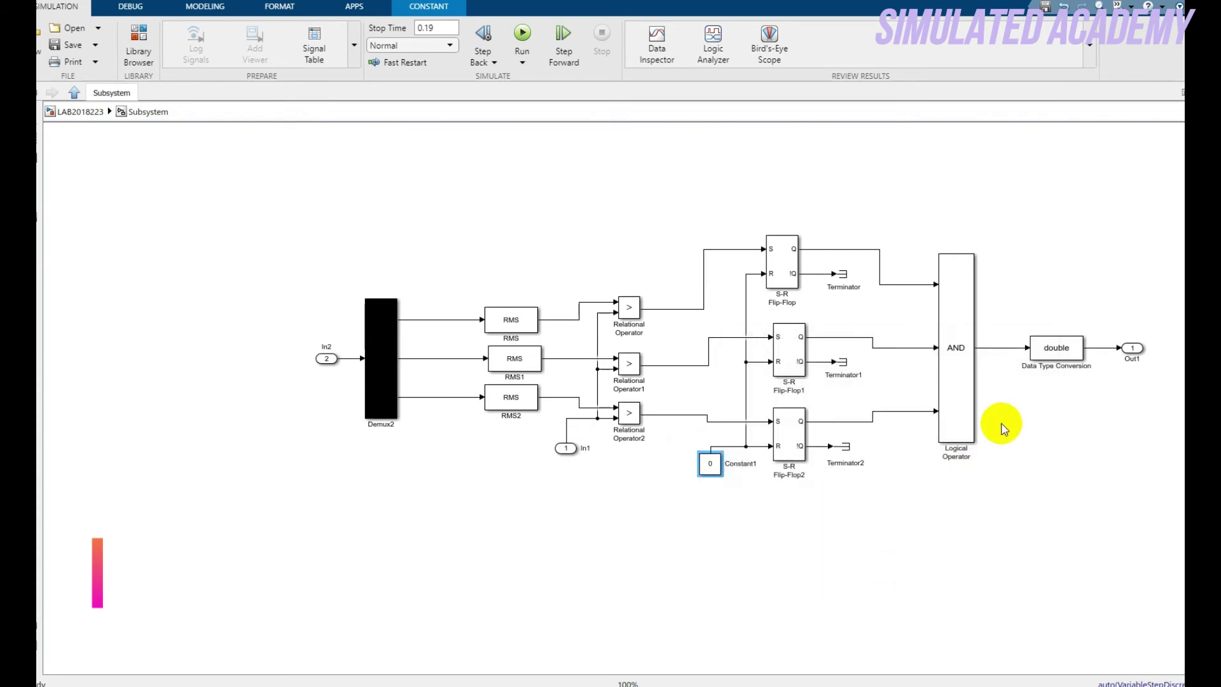
- Keep the Data Type Conversion block's output data type as double
double_click(1060, 347)
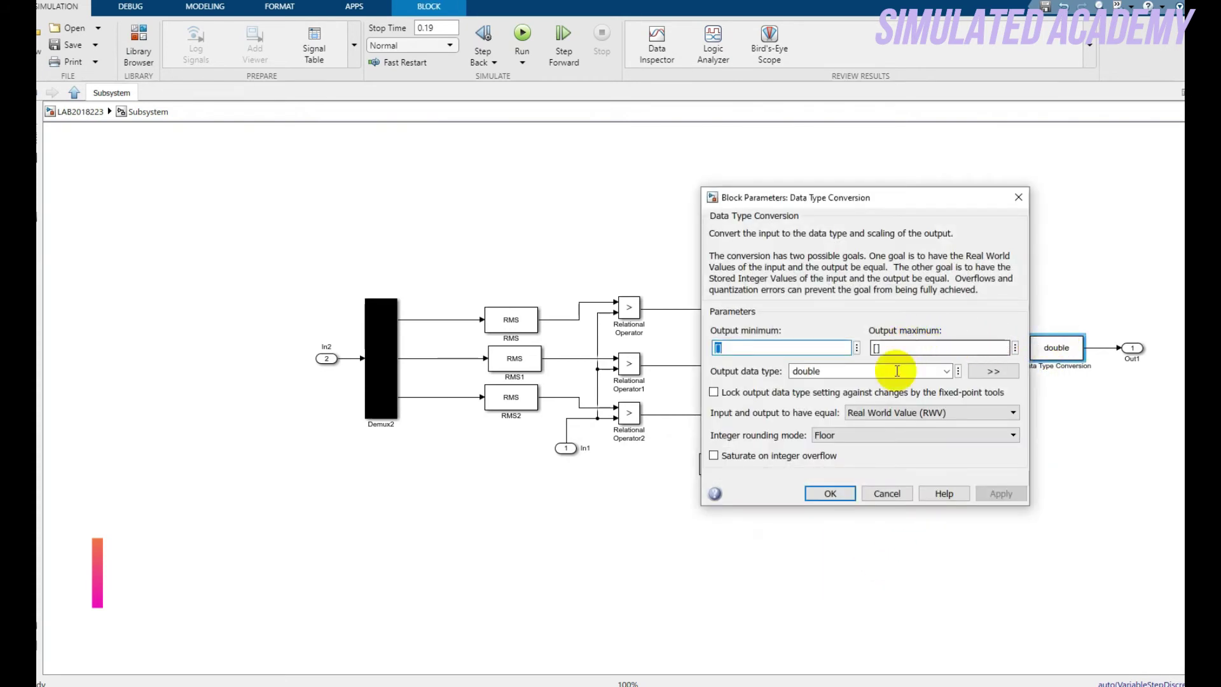
click(947, 370)
click(805, 396)
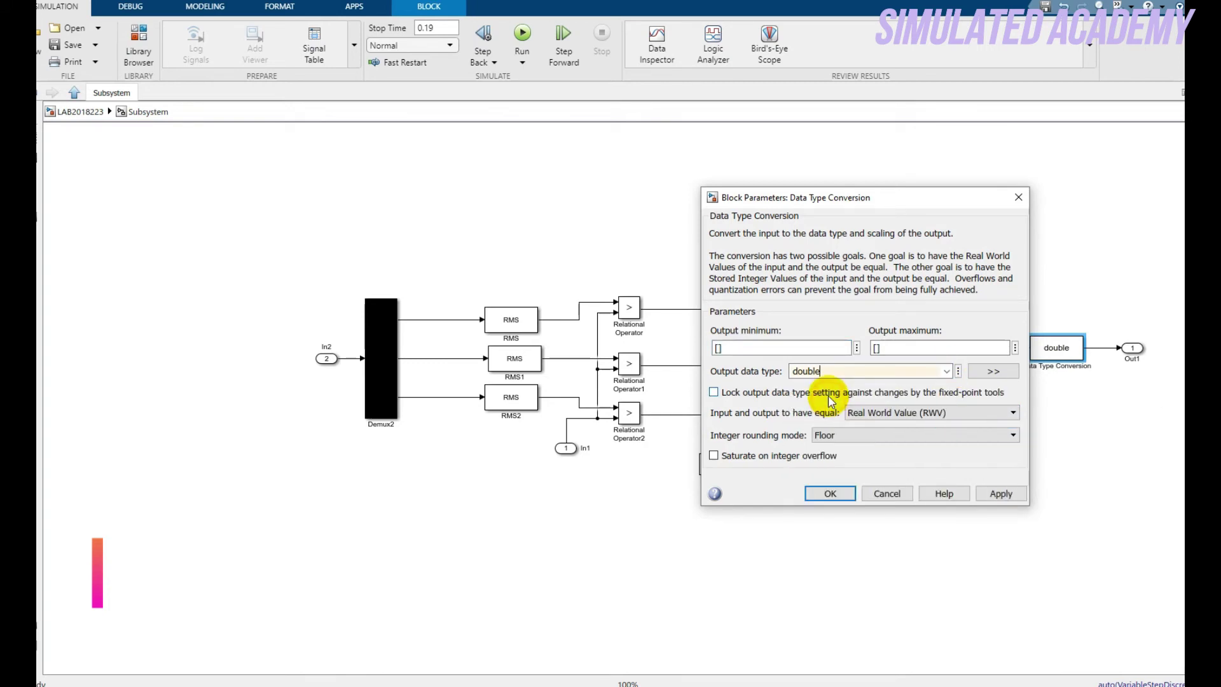
click(831, 494)
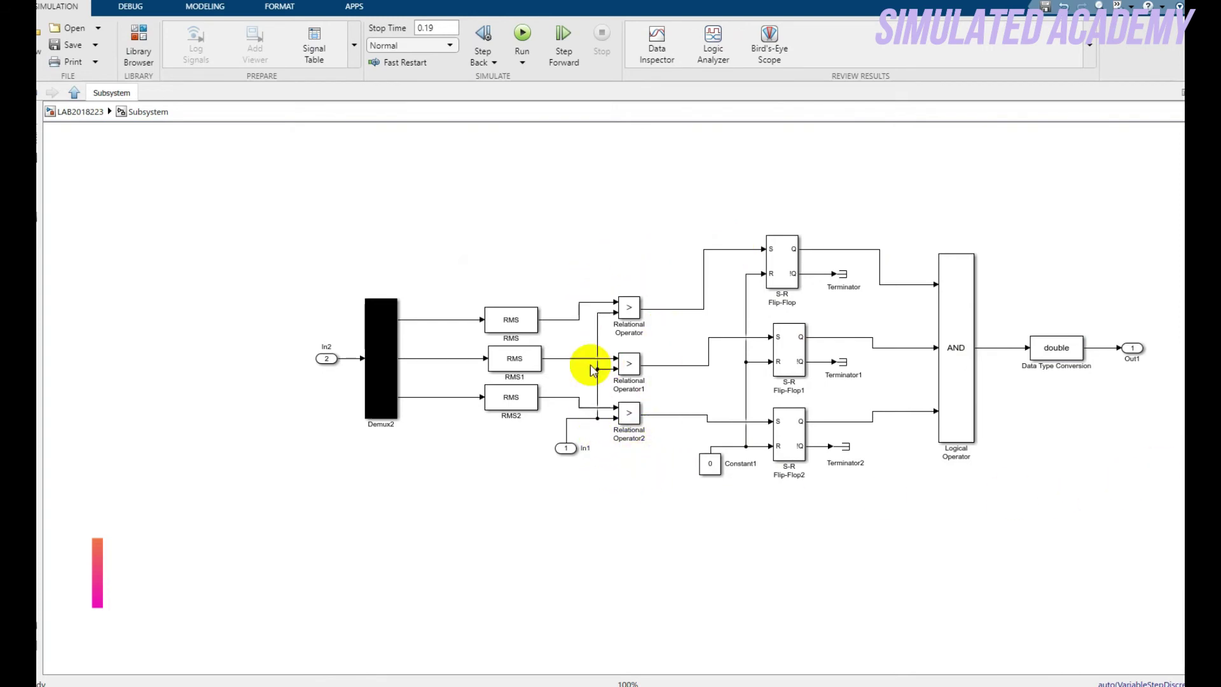
- Go up via the LAB2018223 breadcrumb to the top-level diagram
click(82, 112)
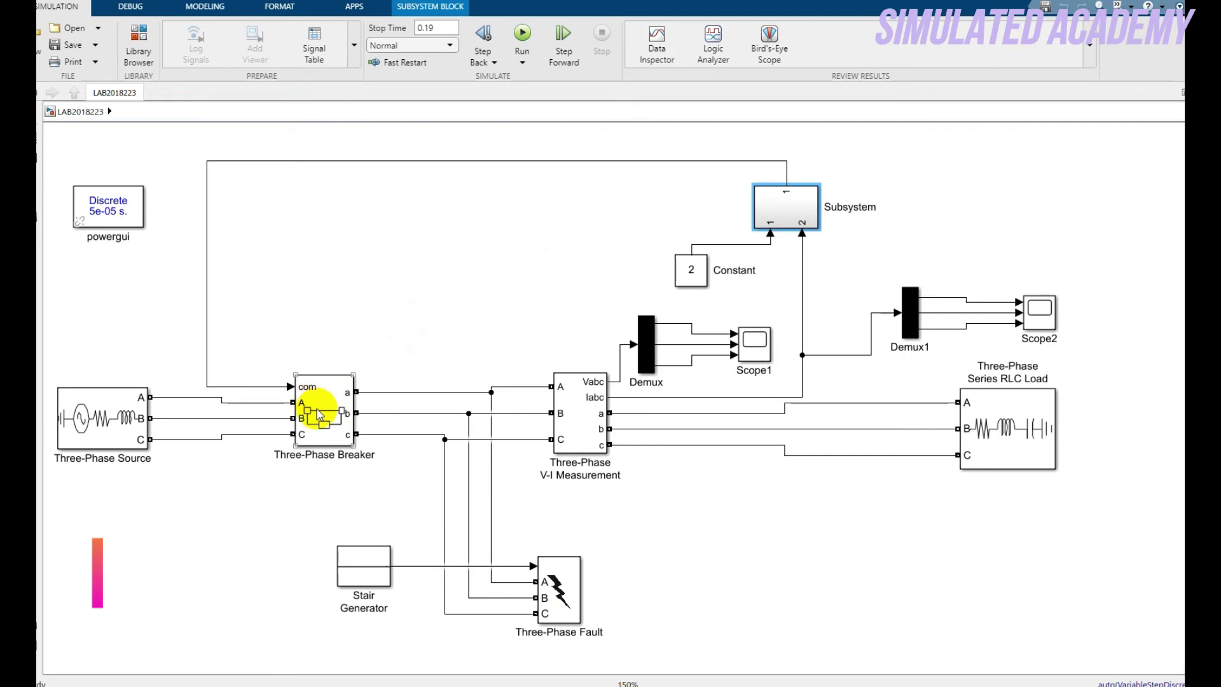
- Keep the Stair Generator amplitude at [0, 0, 0, 0] and run the healthy case
double_click(375, 567)
click(457, 552)
double_click(419, 552)
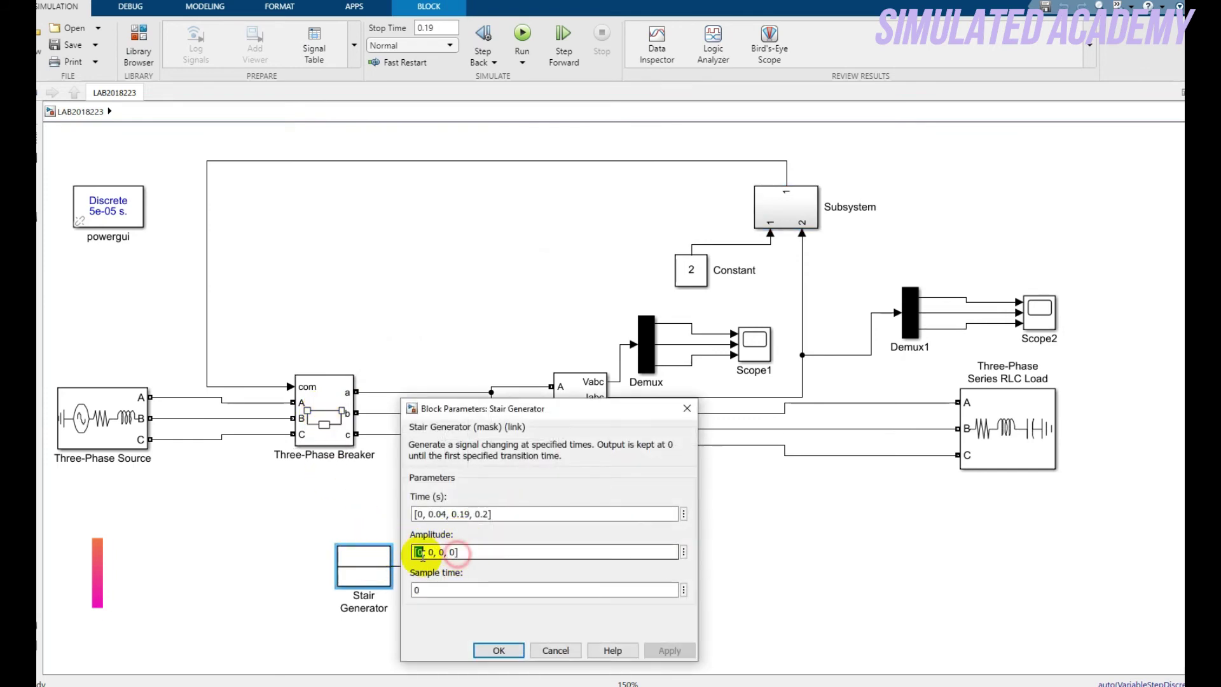
triple_click(423, 553)
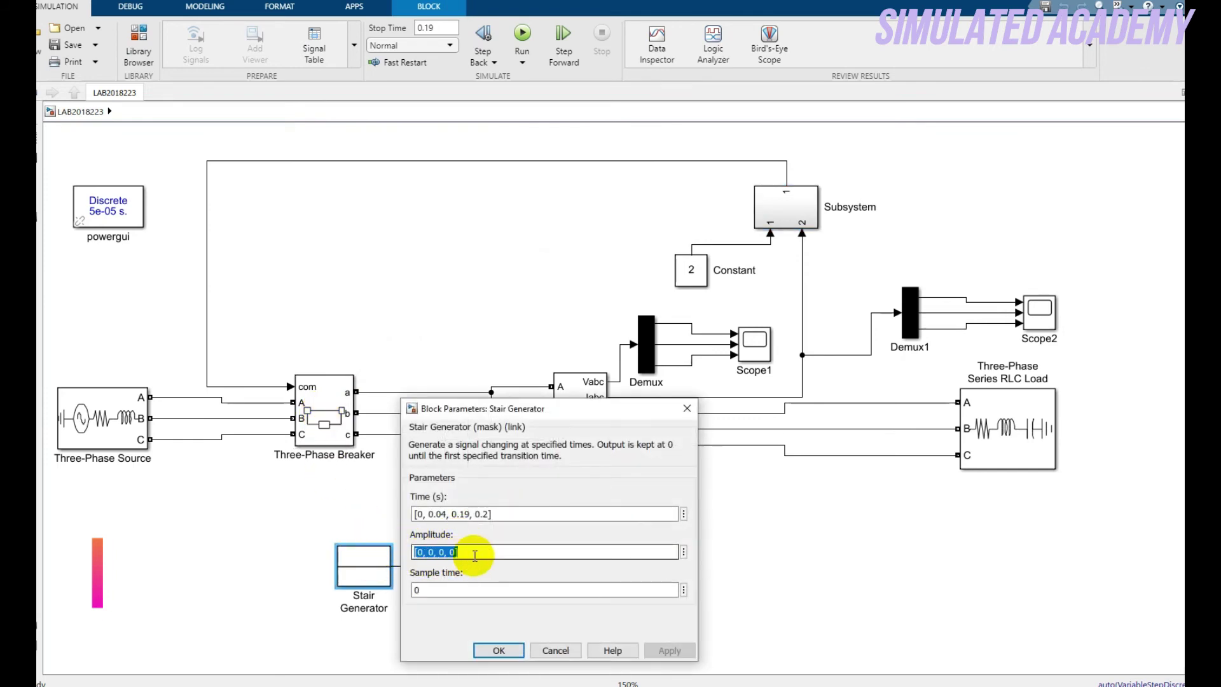
click(489, 650)
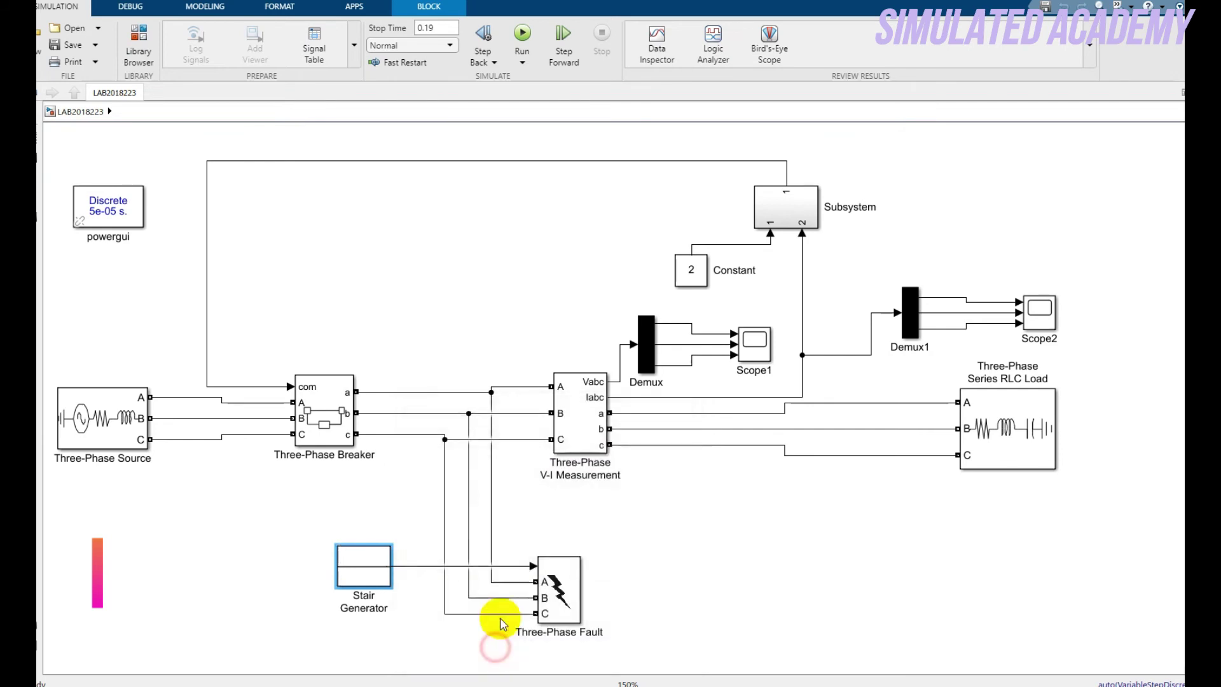
click(523, 35)
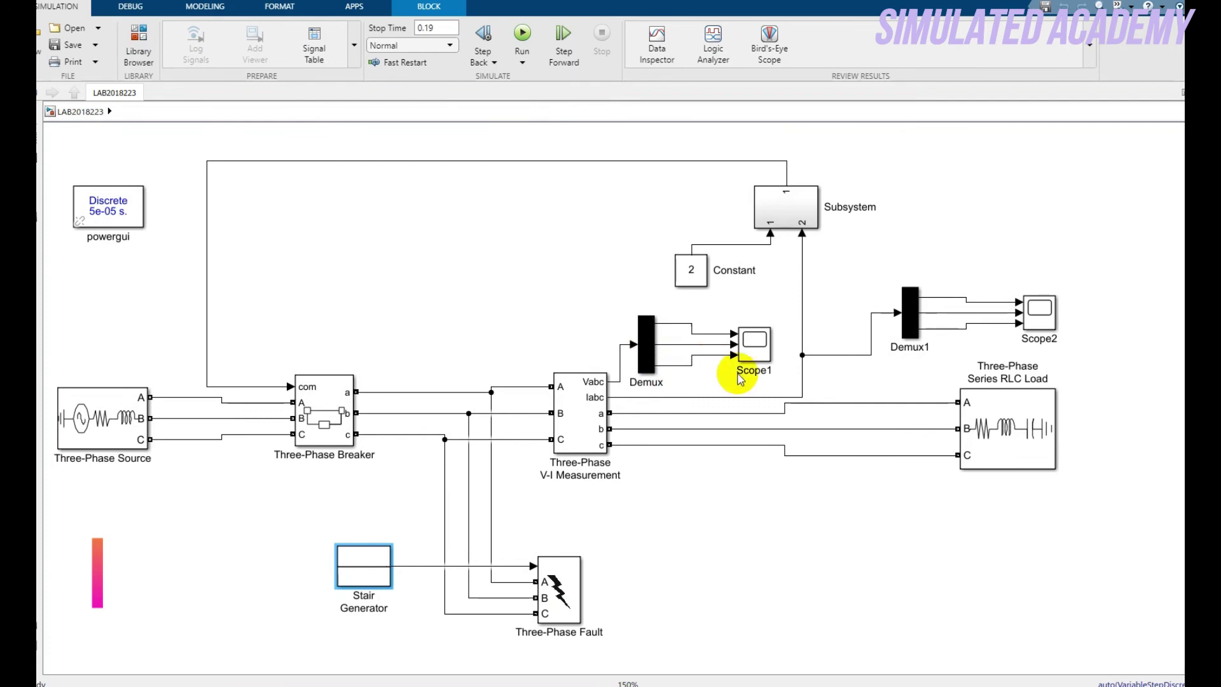
- Inspect the steady three-phase sinusoids in Scope1 and Scope2
click(598, 386)
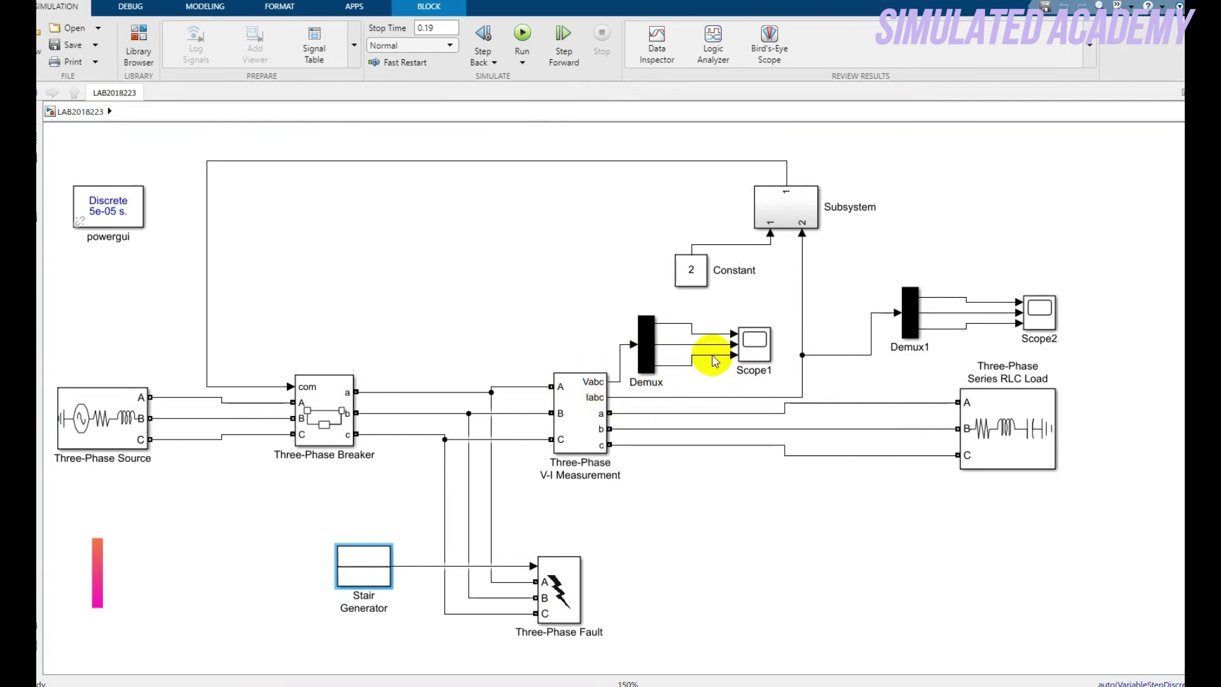
click(750, 346)
double_click(749, 346)
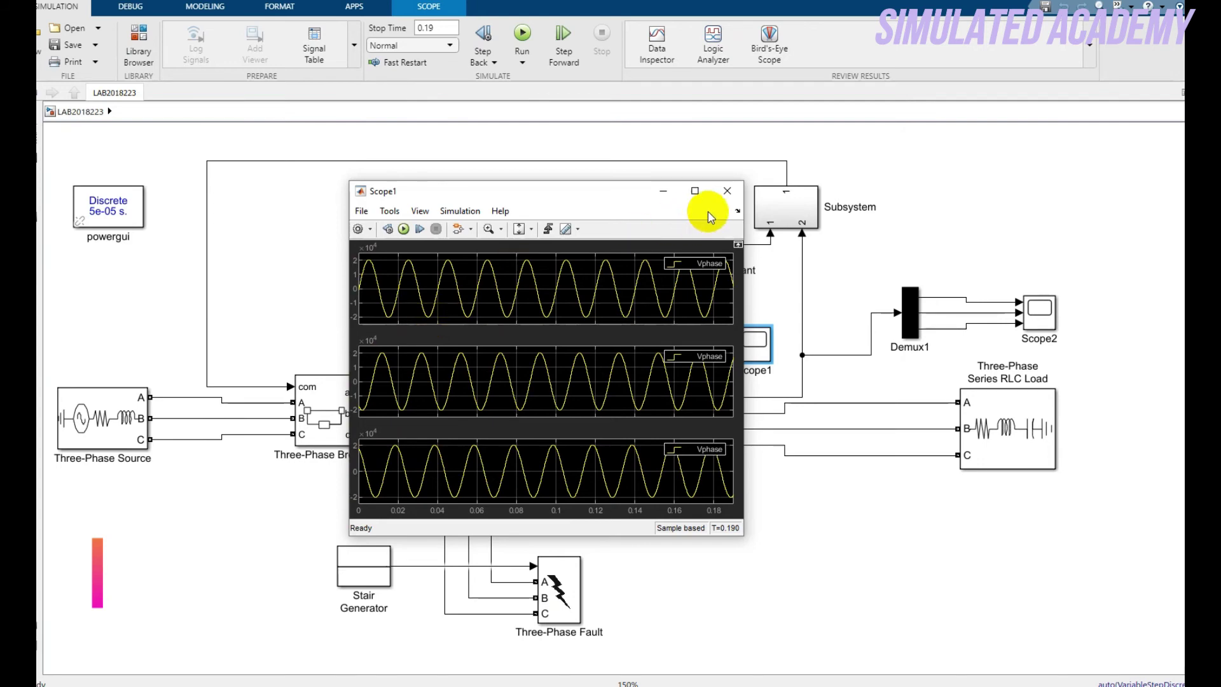
click(727, 190)
double_click(1037, 310)
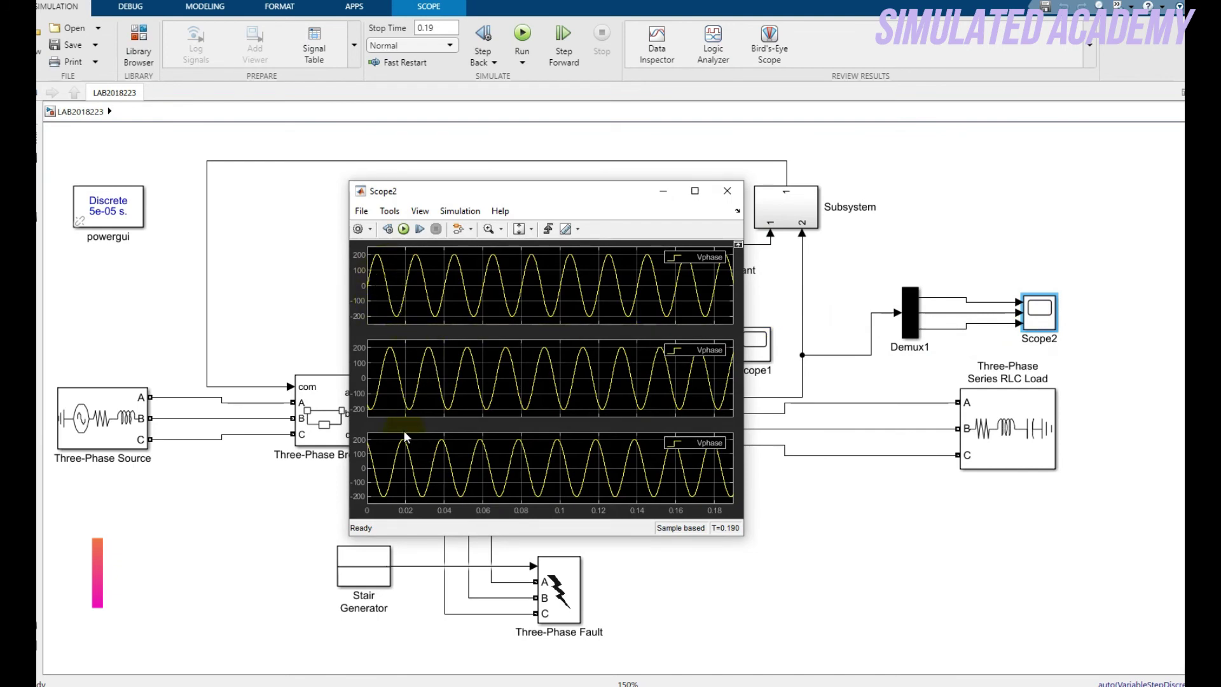
click(729, 190)
- Change the Stair Generator amplitude to [0, 1, 0, 0] and run the fault simulation
double_click(379, 558)
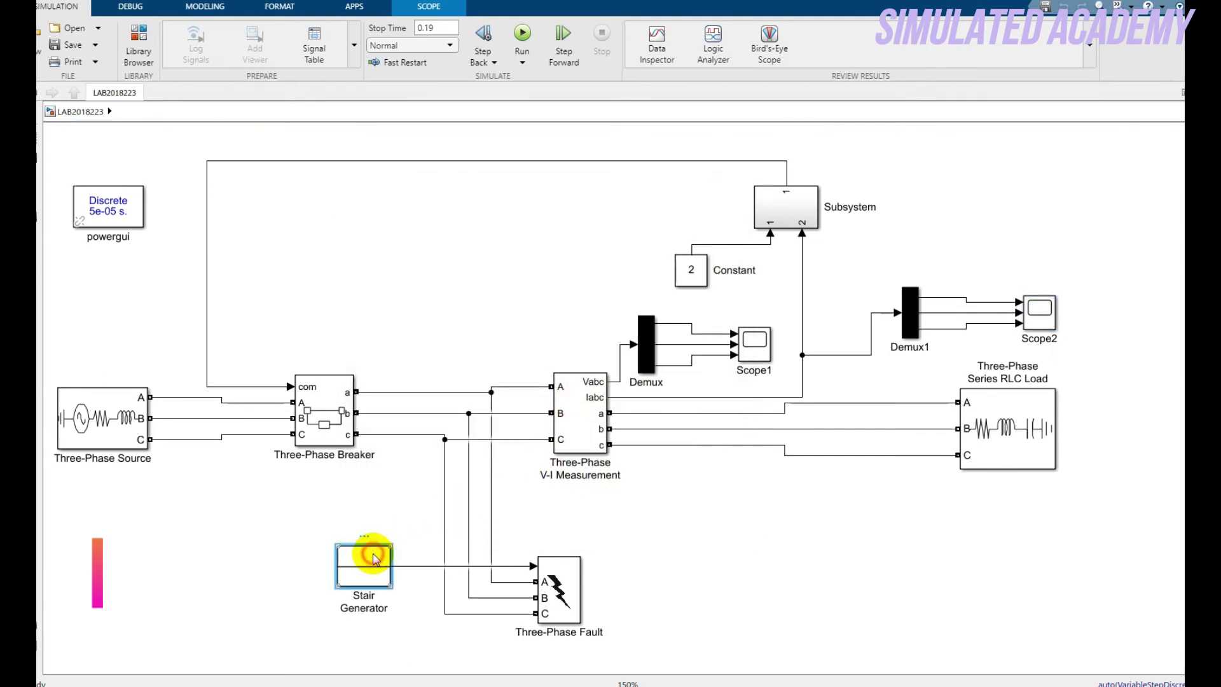
triple_click(432, 552)
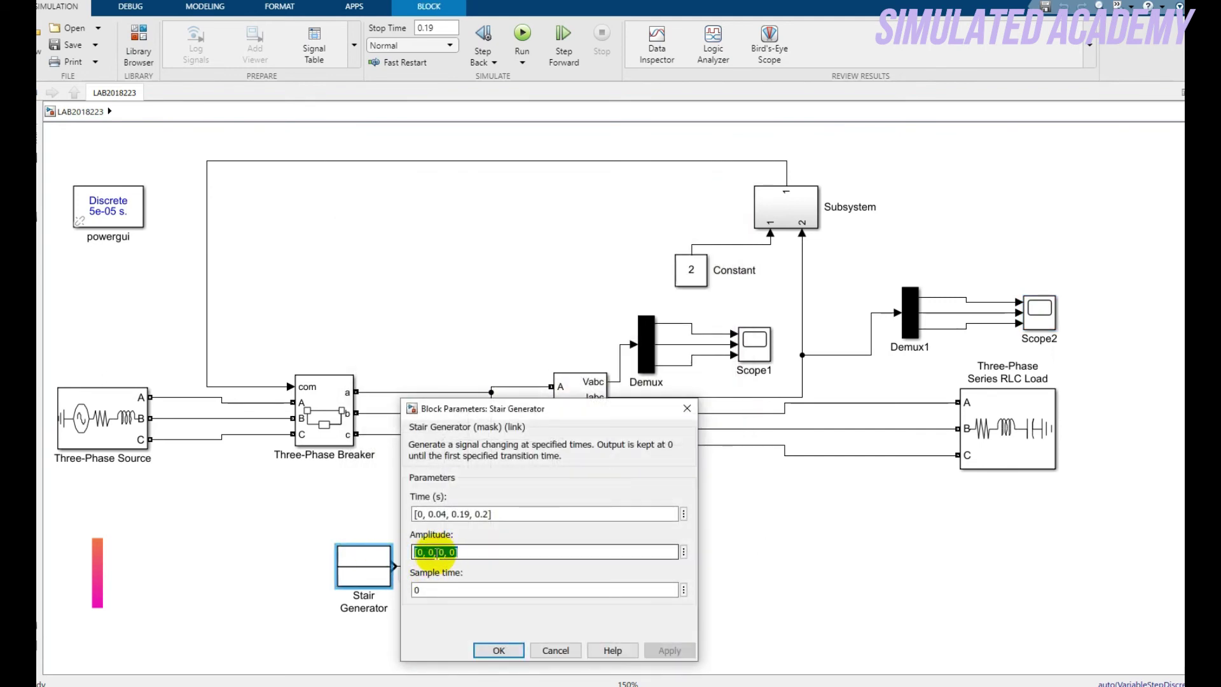
click(435, 552)
key(BackSpace)
text(1)
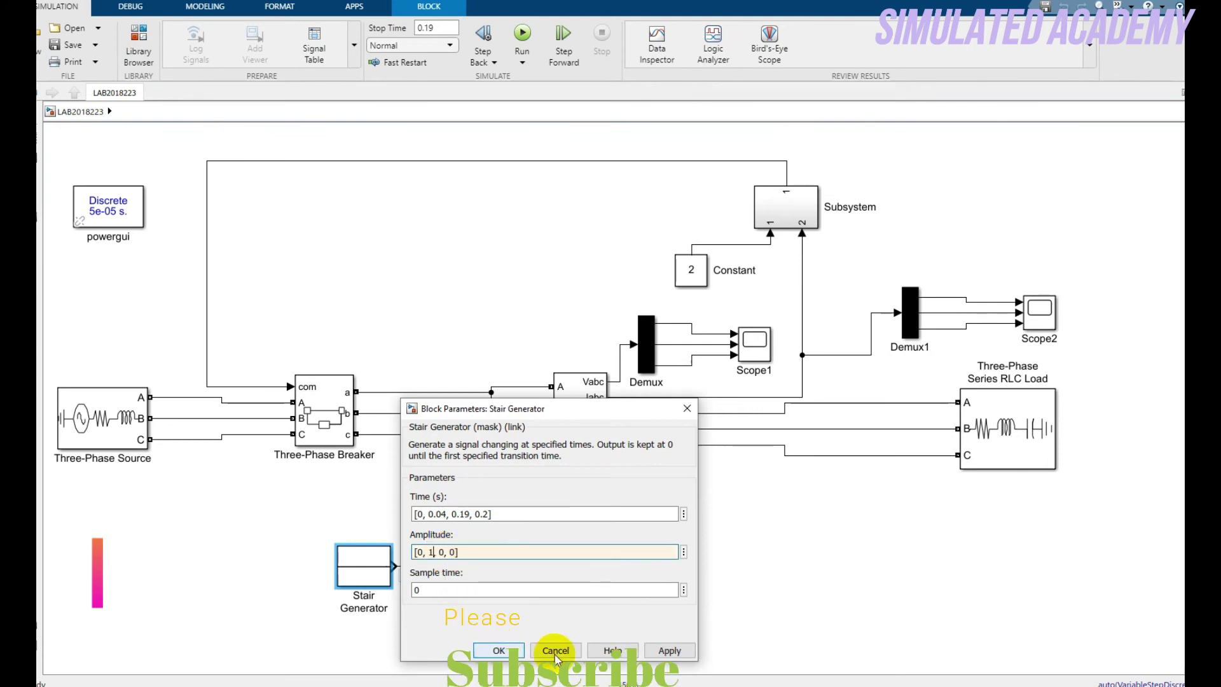
click(669, 650)
click(498, 651)
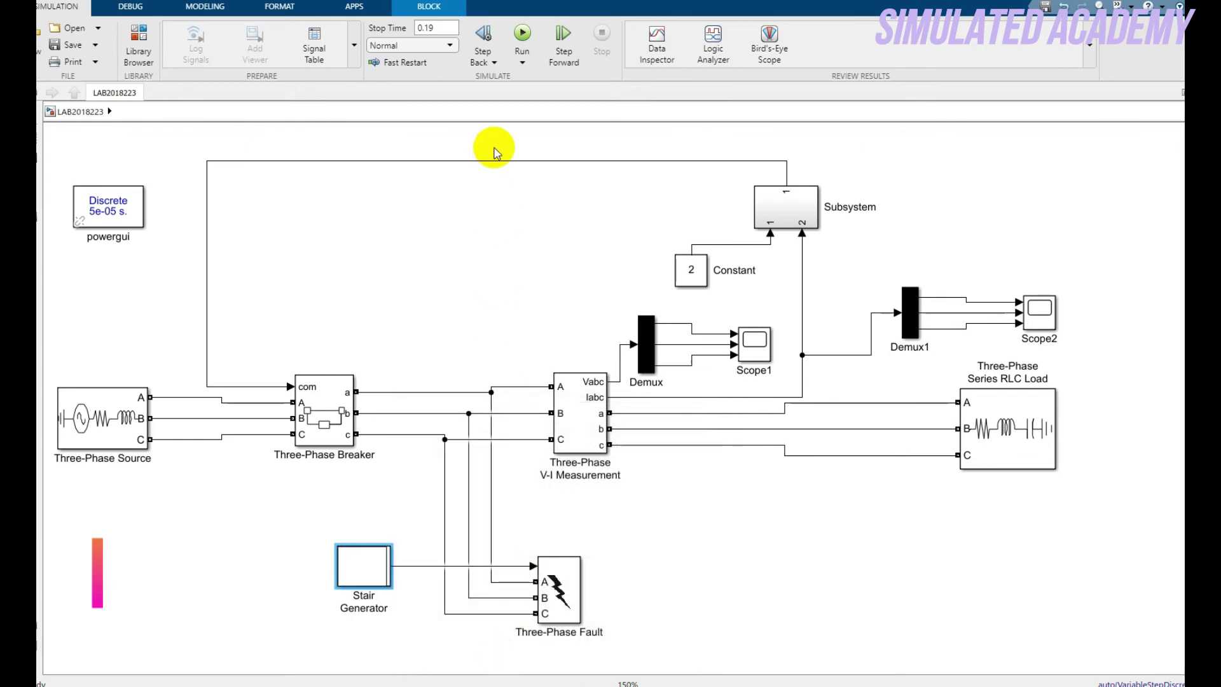
click(522, 37)
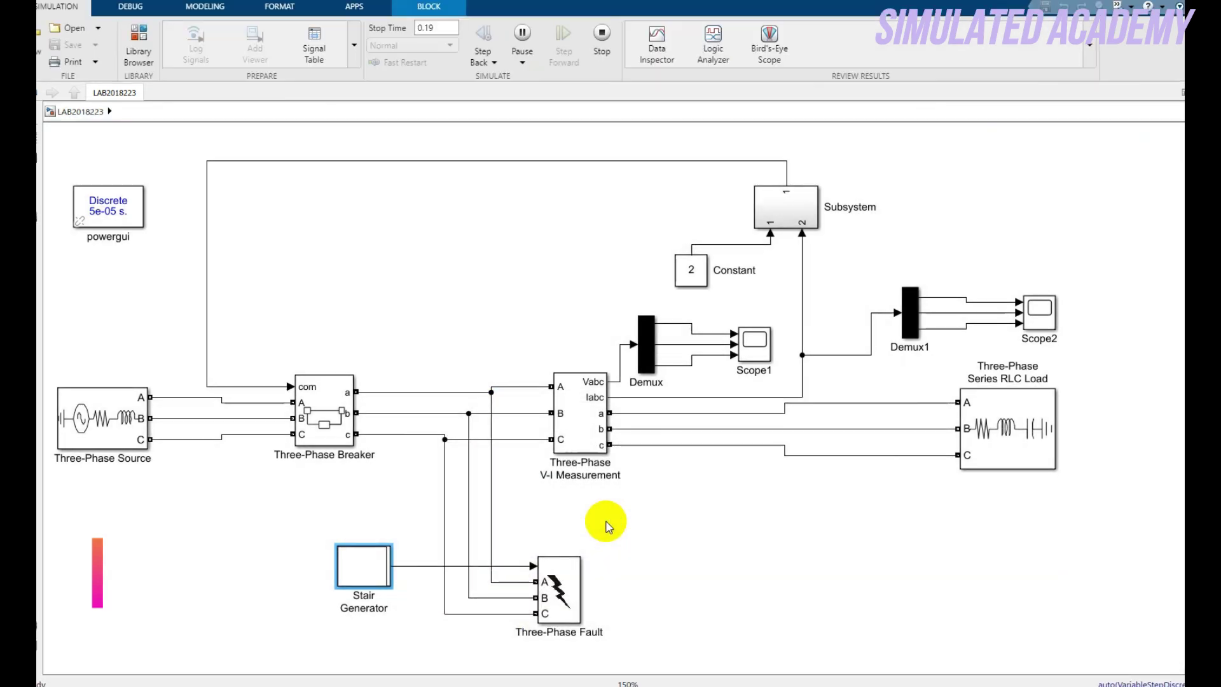
- View Scope1's voltages collapsing at 0.04 s after the breaker trips
click(752, 343)
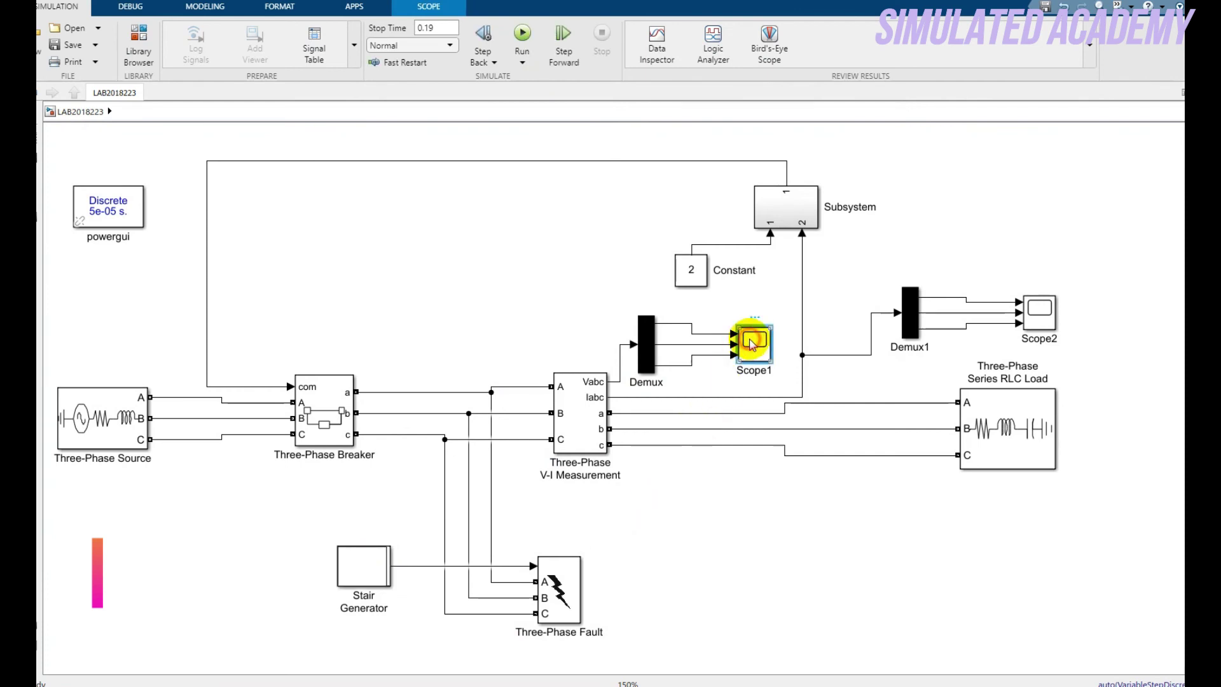
double_click(752, 343)
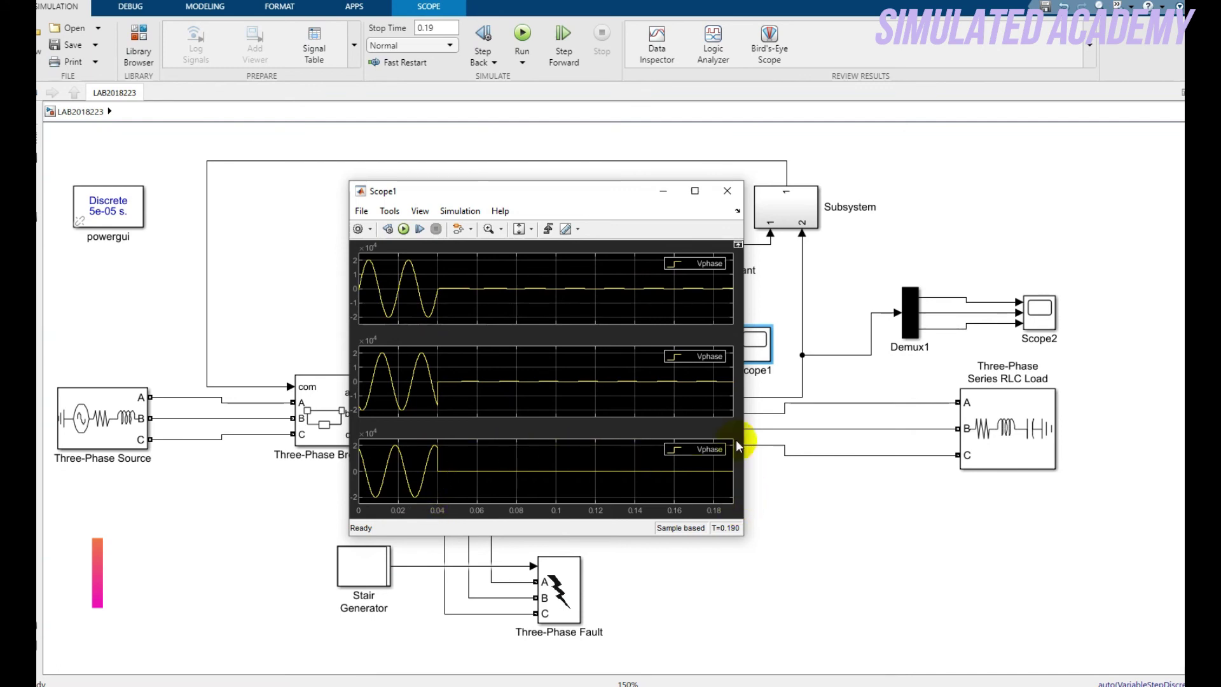
click(727, 190)
click(362, 570)
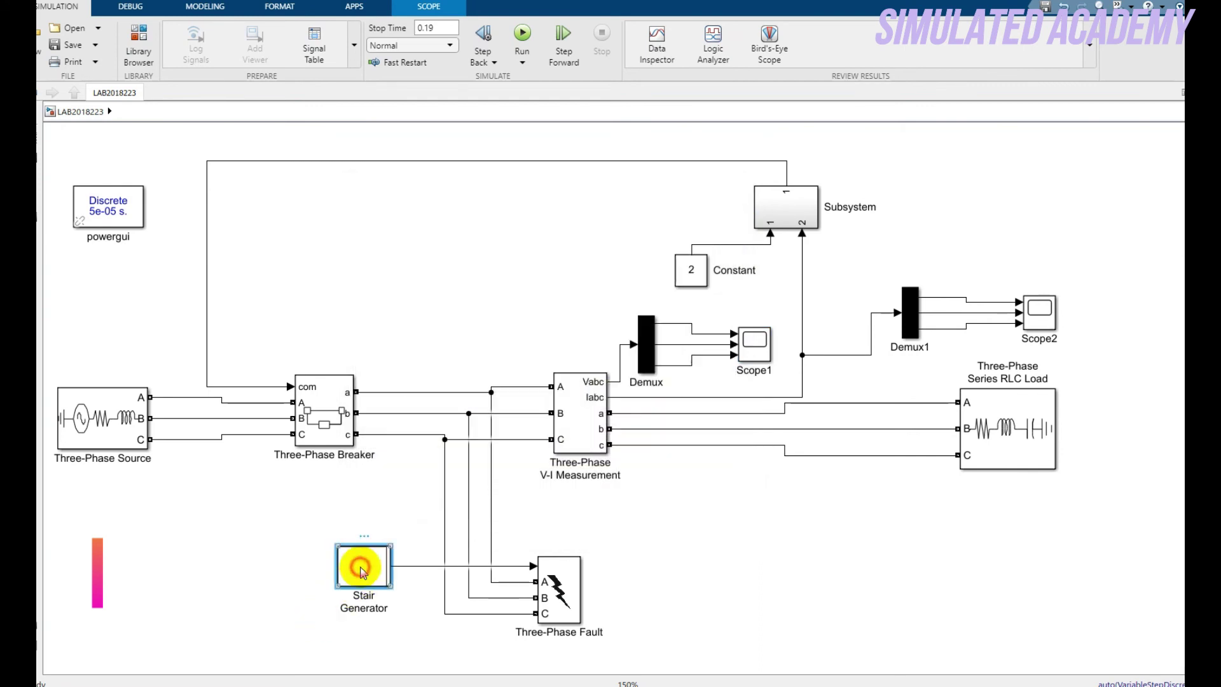
- Set the Stair Generator's second switching time to 0.04, keeping [0, 0.04, 0.19, 0.2]
double_click(362, 570)
click(445, 514)
double_click(441, 514)
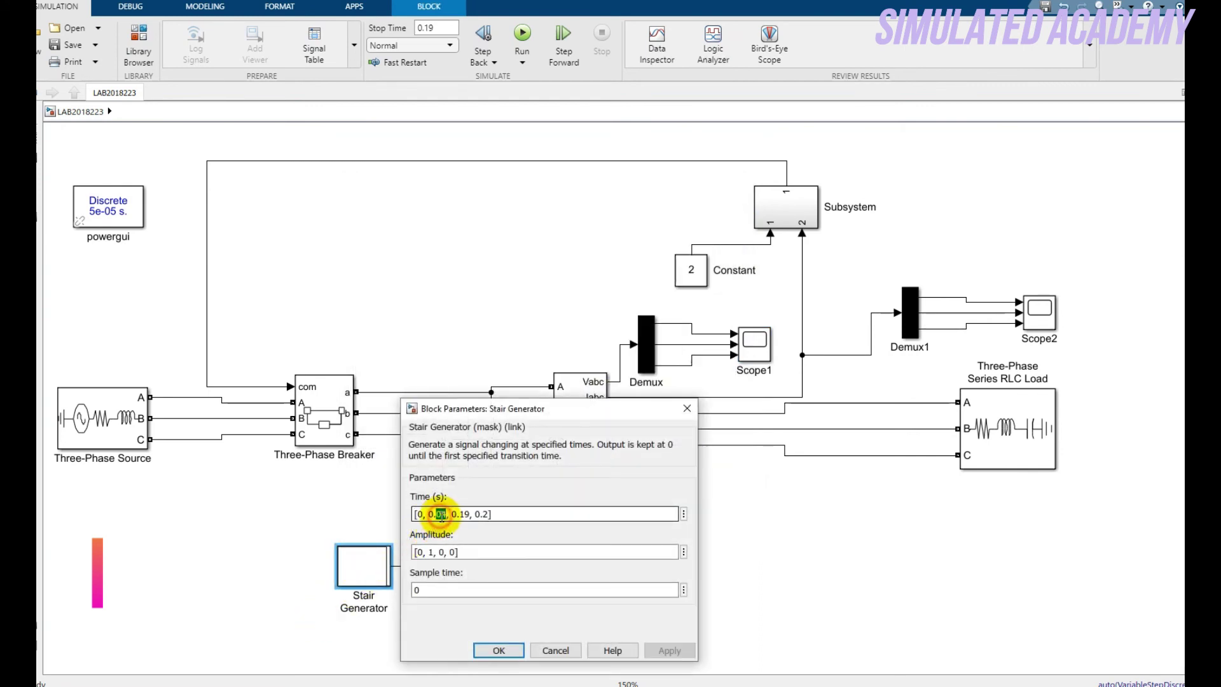
text(04)
mouse_move(448, 514)
mouse_down()
mouse_move(430, 515)
mouse_move(471, 516)
mouse_up()
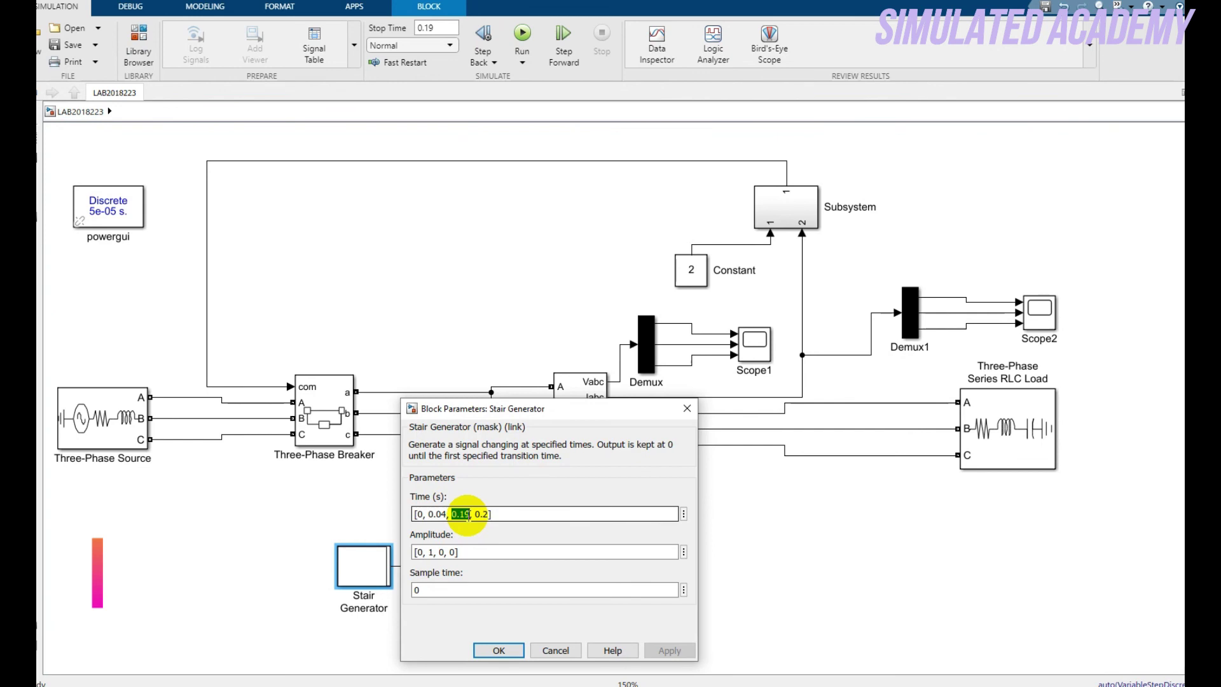
click(493, 647)
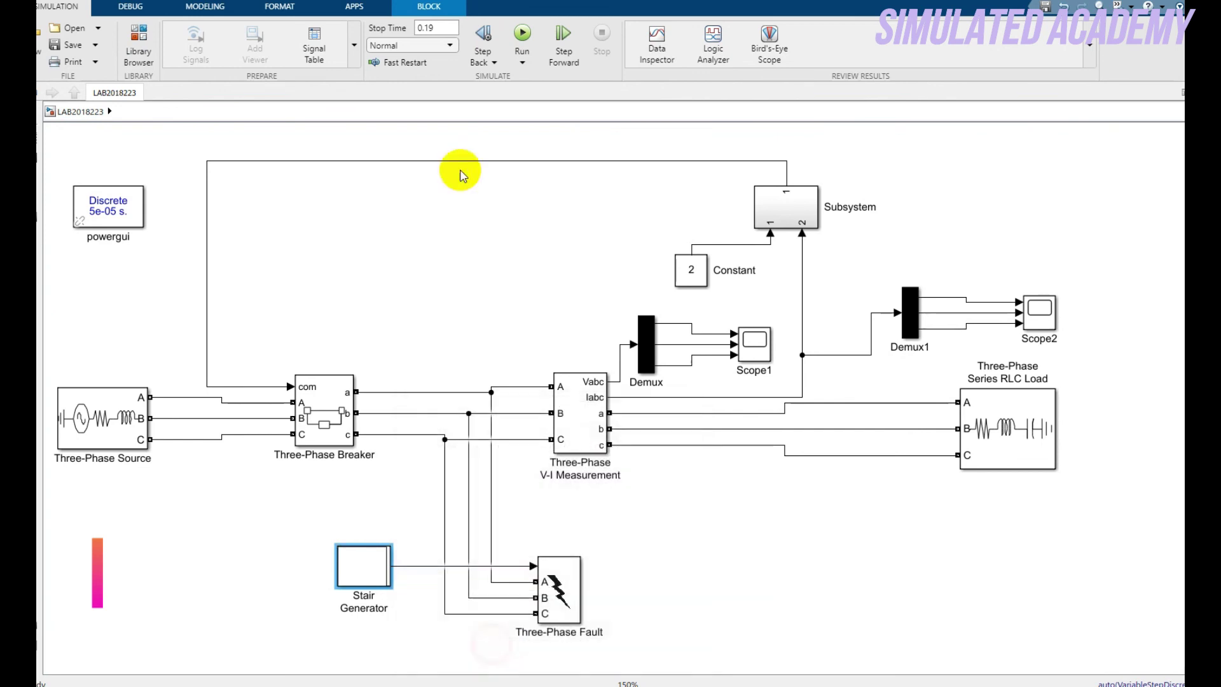
- Set the stop time to 0.29 and start the simulation
click(436, 27)
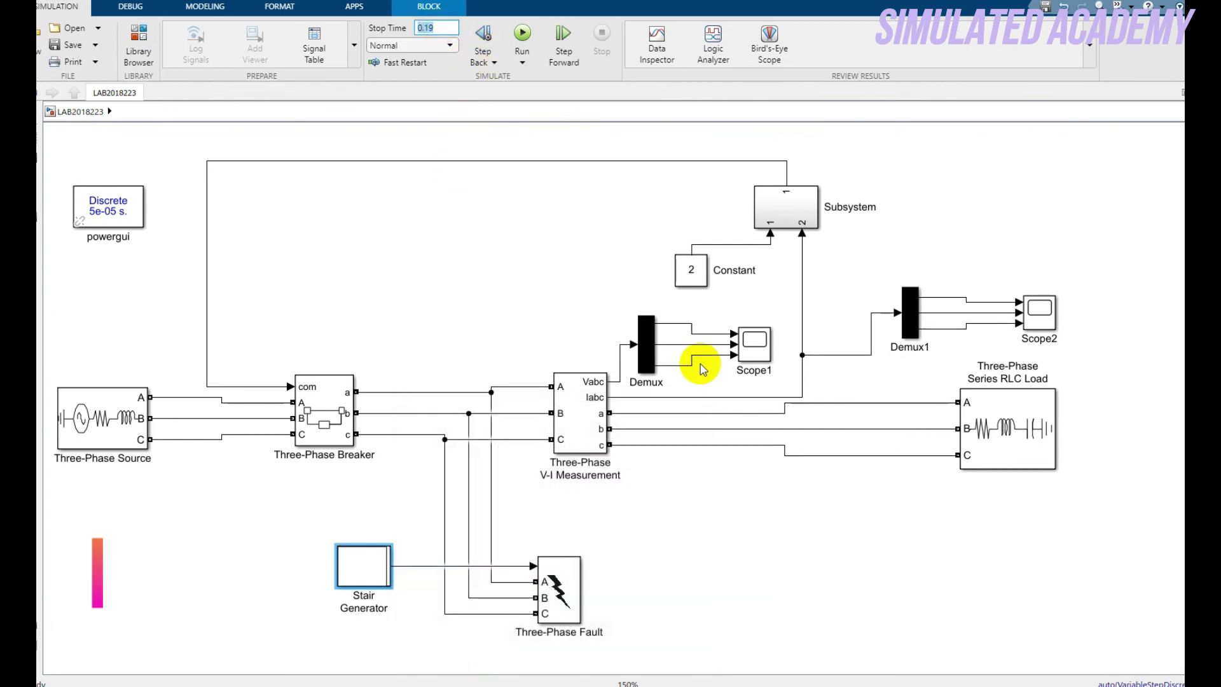
text(0.29)
click(521, 33)
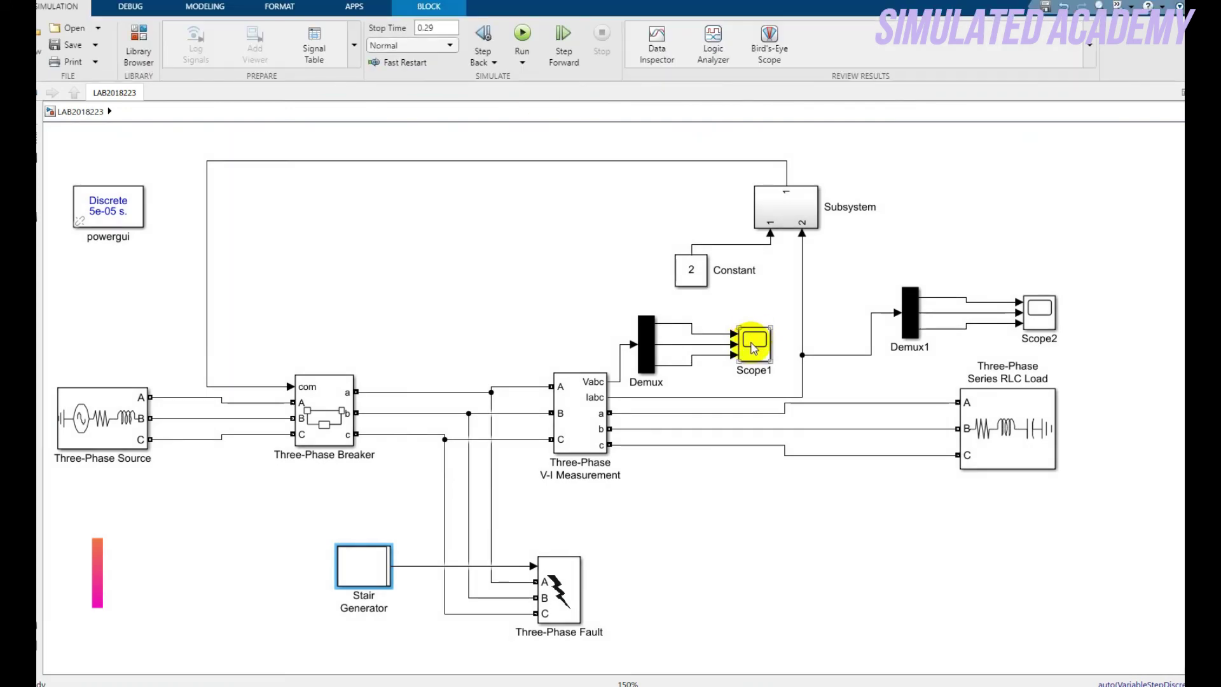
- View Scope1's voltages collapsing at 0.04 s and recovering after 0.19 s
click(752, 346)
double_click(753, 346)
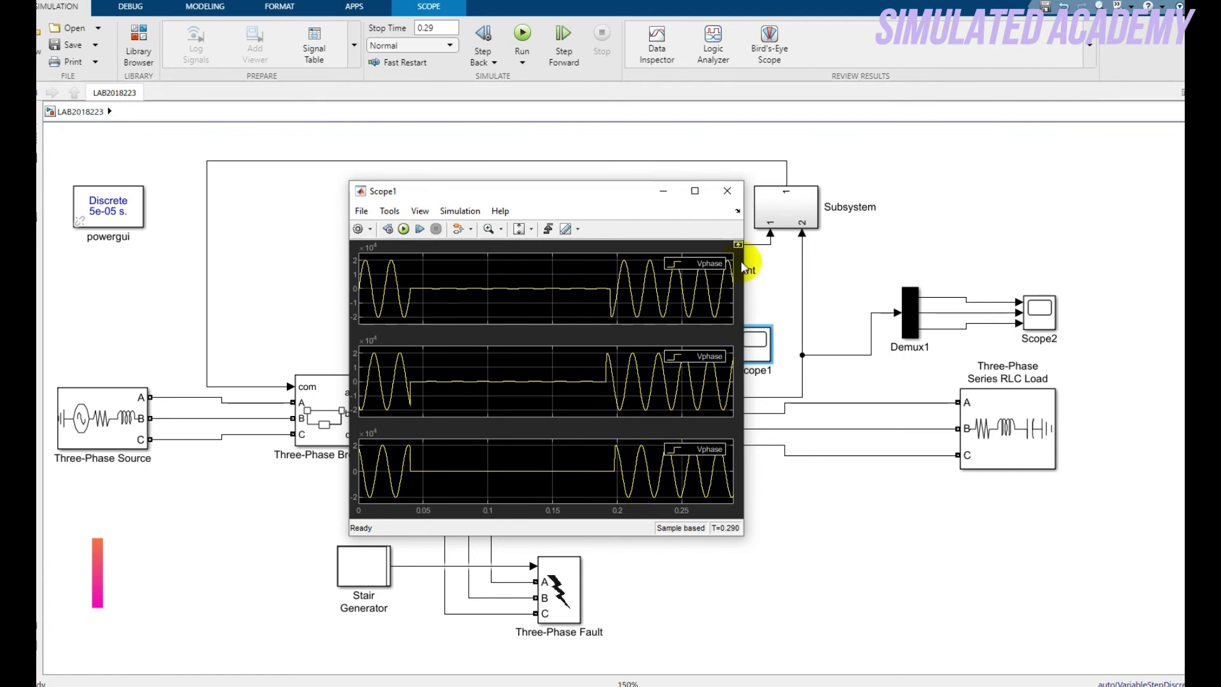
click(727, 190)
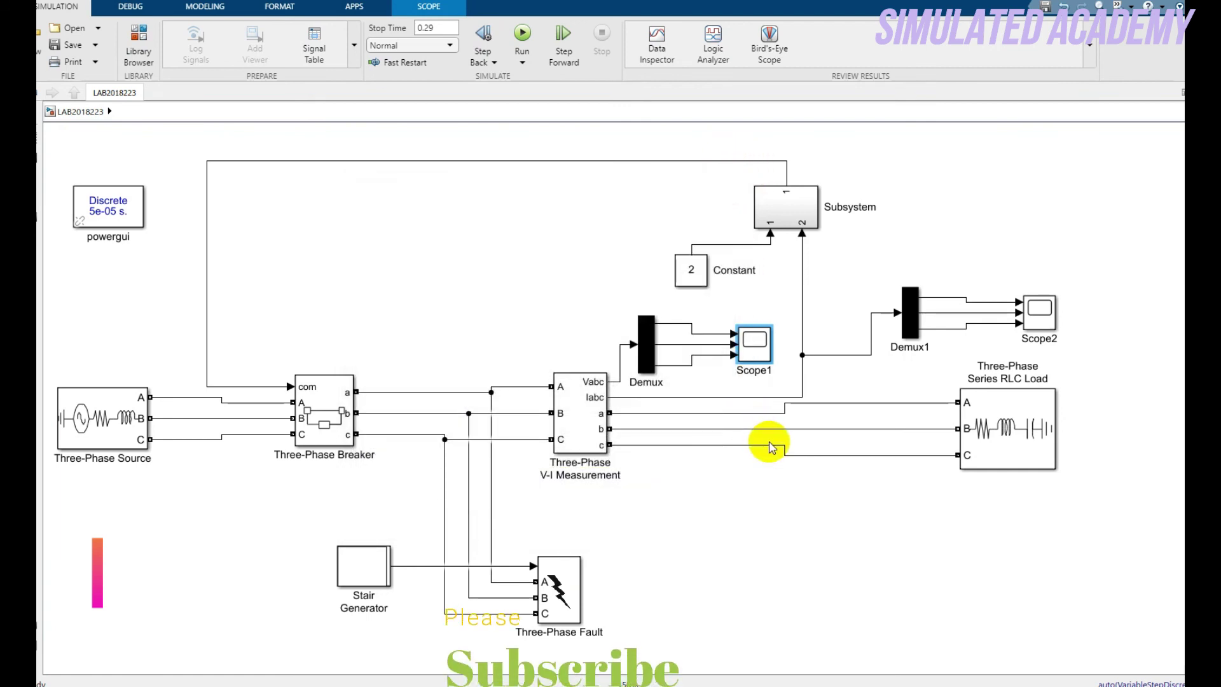